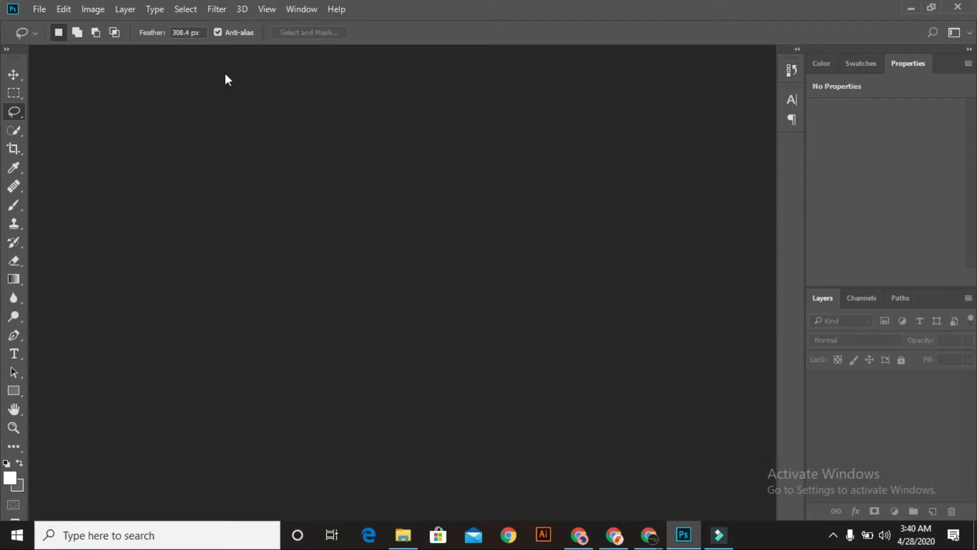
{"action": "left_click", "coordinate": [11, 132]}
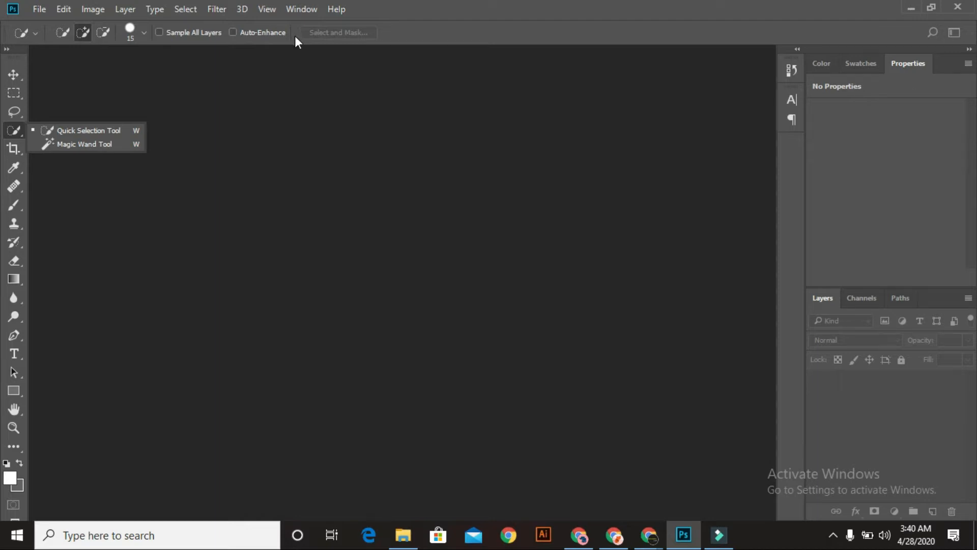
{"action": "left_click", "coordinate": [14, 93]}
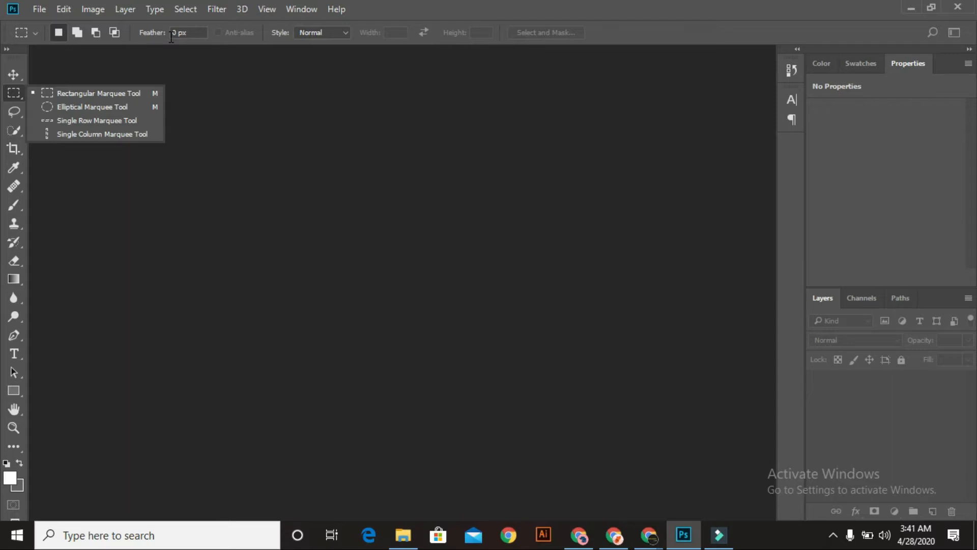
Create a new 1004 × 501 pixel document at 72 pixels/inch and unlock its background layer
{"action": "left_click", "coordinate": [37, 8]}
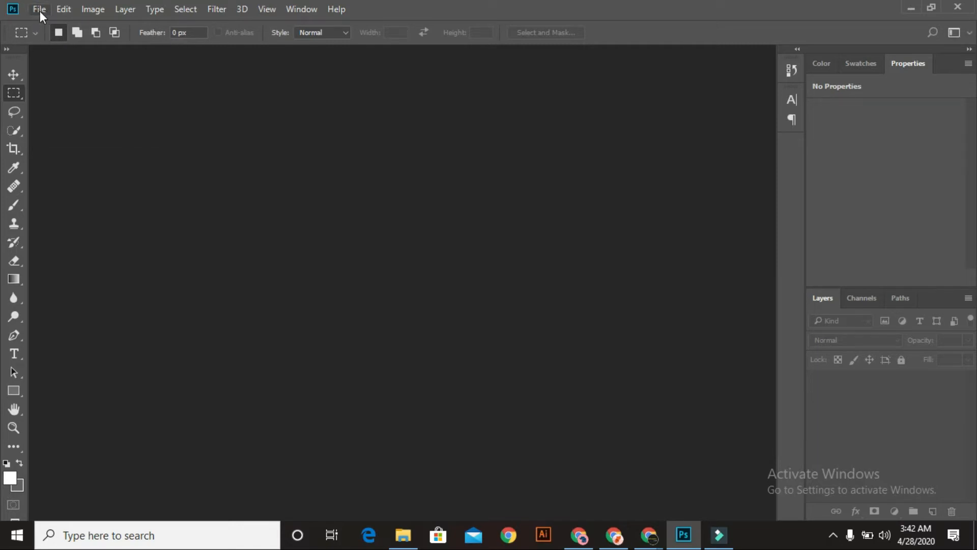
{"action": "left_click", "coordinate": [39, 10]}
{"action": "left_click", "coordinate": [48, 23]}
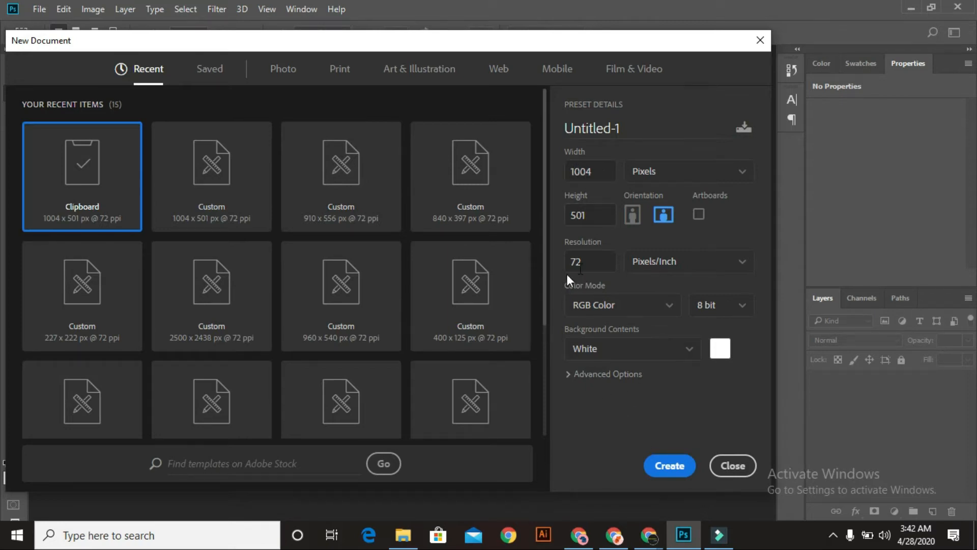
{"action": "left_click", "coordinate": [672, 471]}
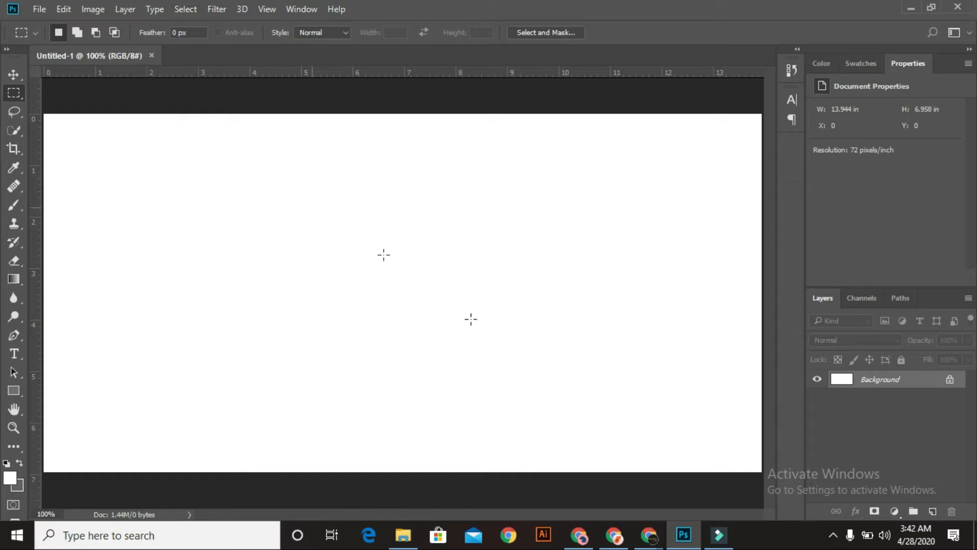
{"action": "left_click", "coordinate": [950, 380]}
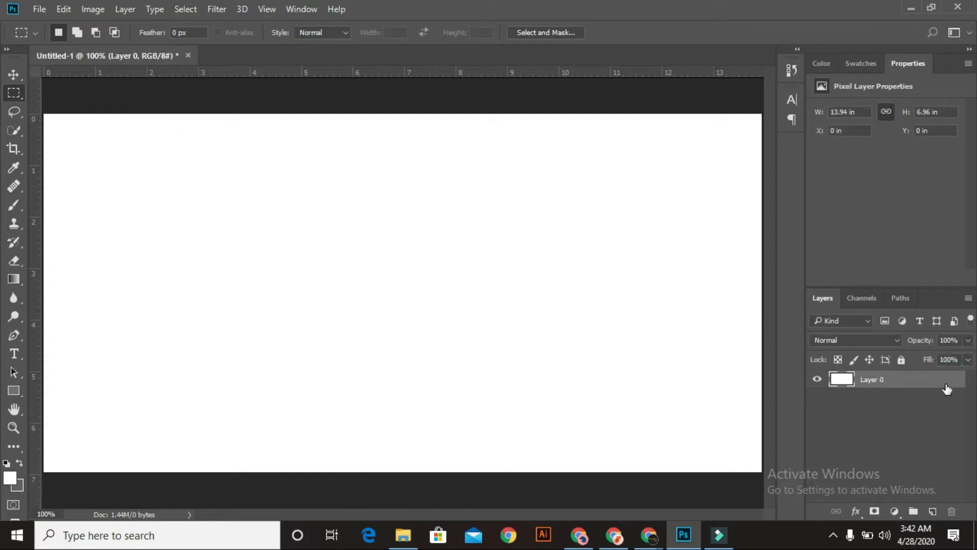
Make a rectangular marquee selection in the left part of the canvas, fill it with teal and deselect
{"action": "right_click", "coordinate": [12, 96]}
{"action": "left_click", "coordinate": [53, 93]}
{"action": "left_click_drag", "start_coordinate": [81, 171], "coordinate": [315, 328]}
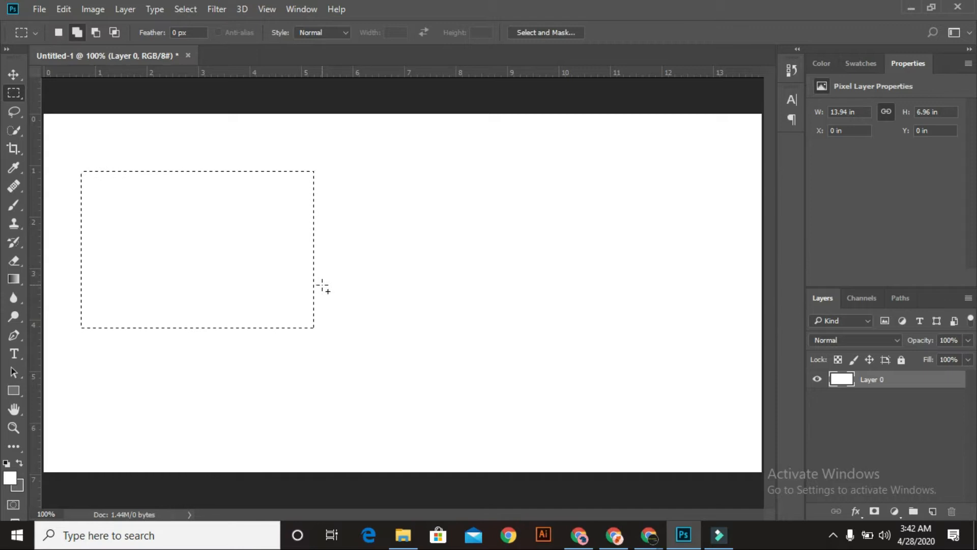
{"action": "key", "text": "shift+BackSpace"}
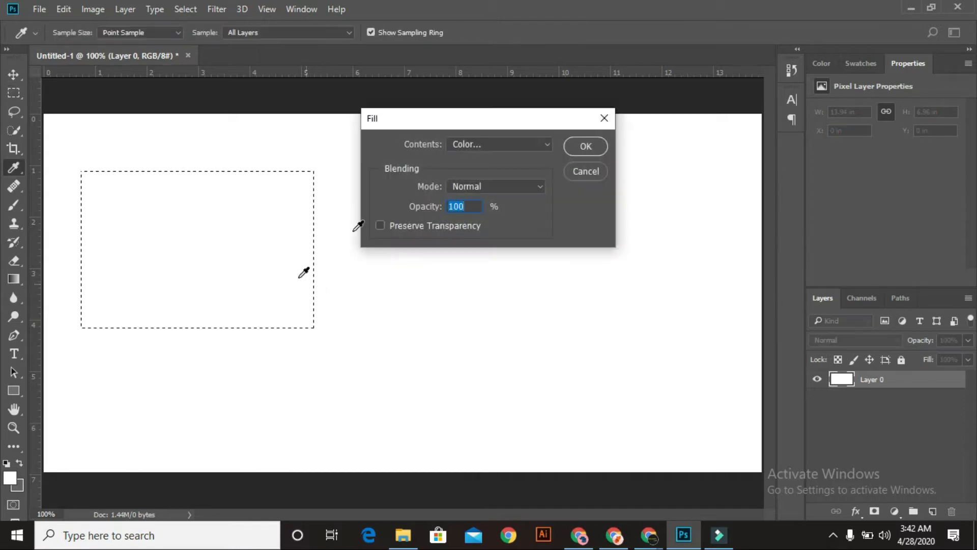
{"action": "left_click", "coordinate": [577, 143]}
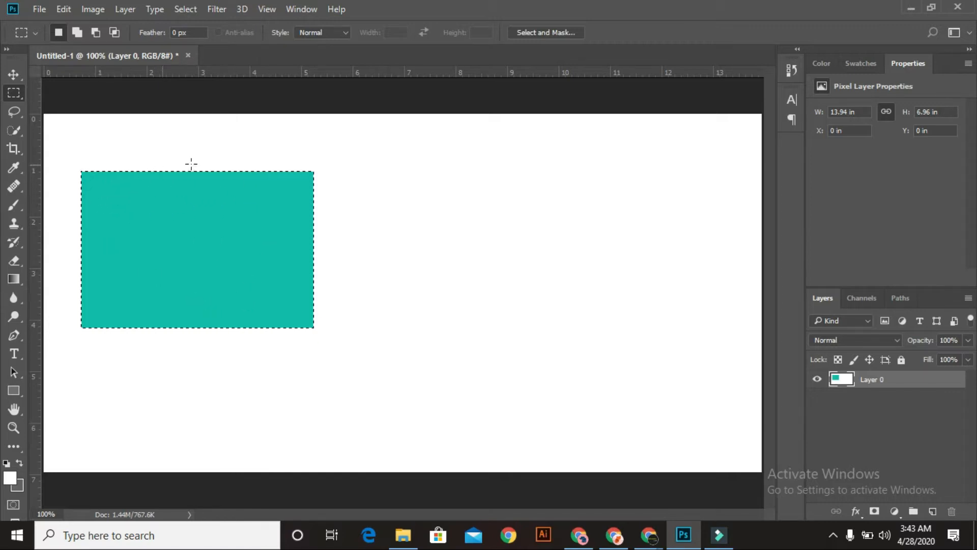
{"action": "left_click", "coordinate": [243, 162]}
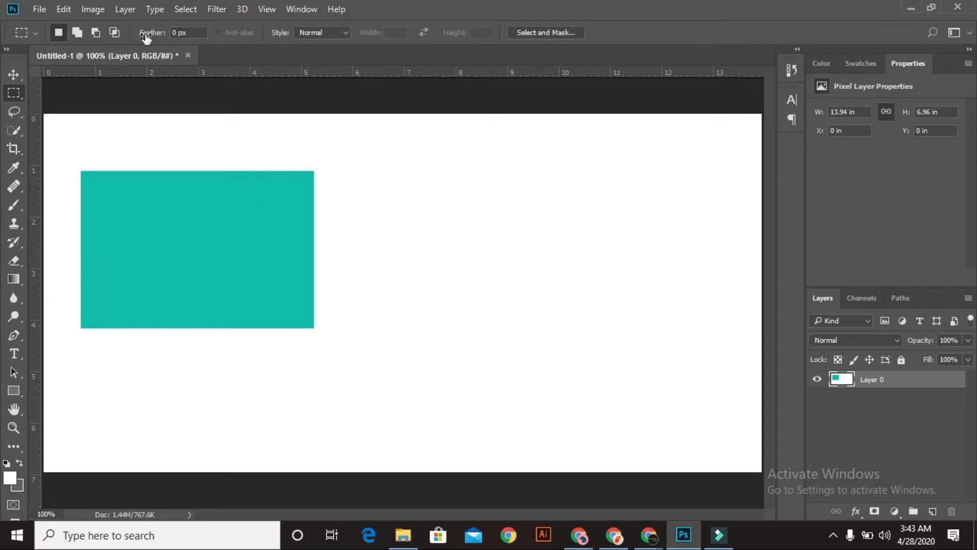
Set the Rectangular Marquee feather to 60.2 px
{"action": "left_click", "coordinate": [176, 33]}
{"action": "key", "text": "BackSpace"}
{"action": "type", "text": "60"}
{"action": "key", "text": "Return"}
{"action": "mouse_move", "coordinate": [151, 32]}
{"action": "left_mouse_down"}
{"action": "mouse_move", "coordinate": [227, 31]}
{"action": "mouse_move", "coordinate": [146, 36]}
{"action": "left_mouse_up"}
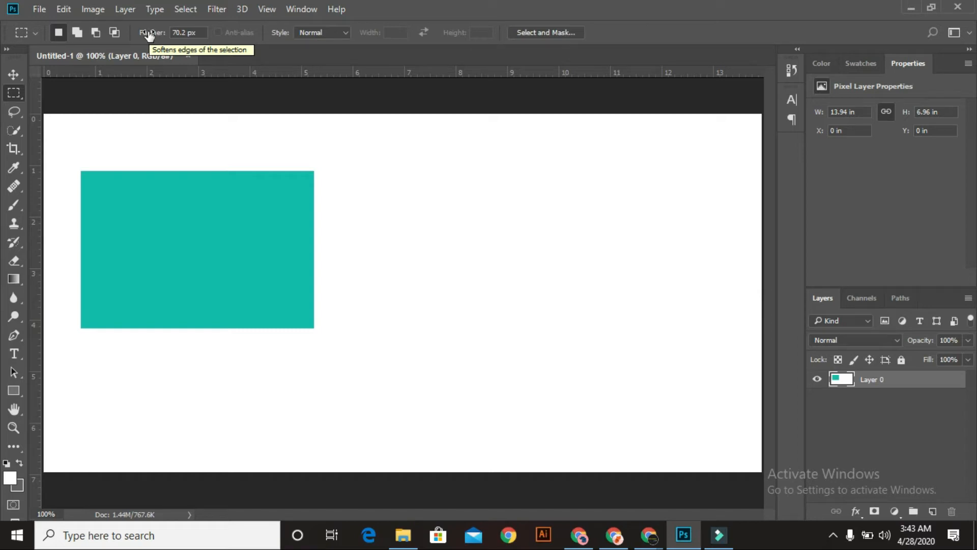
{"action": "left_click_drag", "start_coordinate": [149, 34], "coordinate": [75, 50]}
{"action": "left_click_drag", "start_coordinate": [142, 36], "coordinate": [148, 32]}
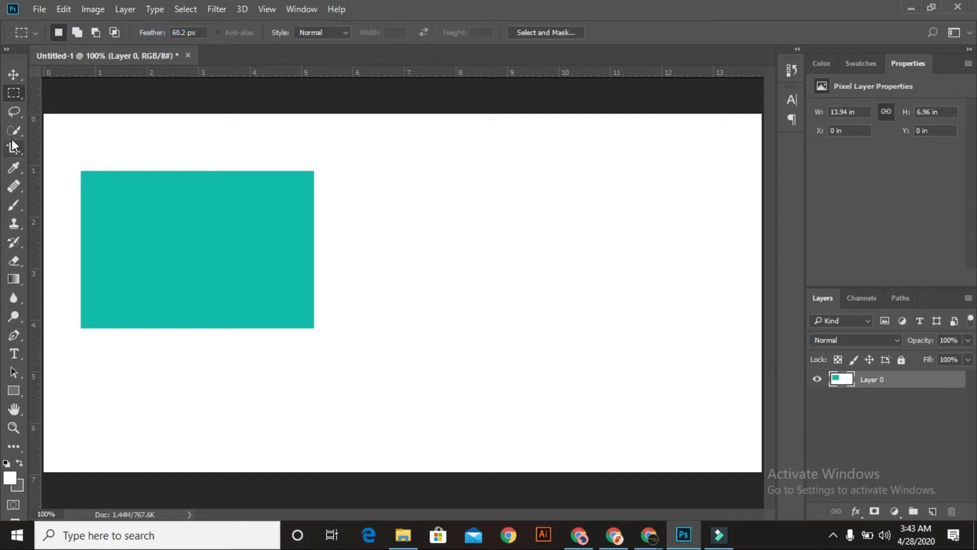
Try a teal fill in a feathered rectangular selection about 4.8 by 3.2 in beside the teal rectangle, undo it and deselect
{"action": "right_click", "coordinate": [14, 93]}
{"action": "left_click", "coordinate": [63, 91]}
{"action": "left_click_drag", "start_coordinate": [406, 176], "coordinate": [653, 342]}
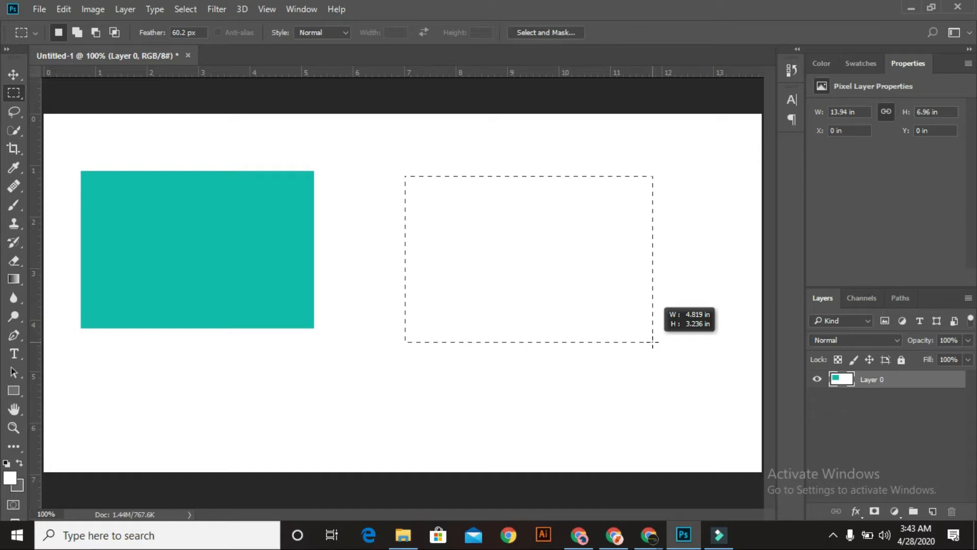
{"action": "left_click_drag", "start_coordinate": [653, 342], "coordinate": [652, 341]}
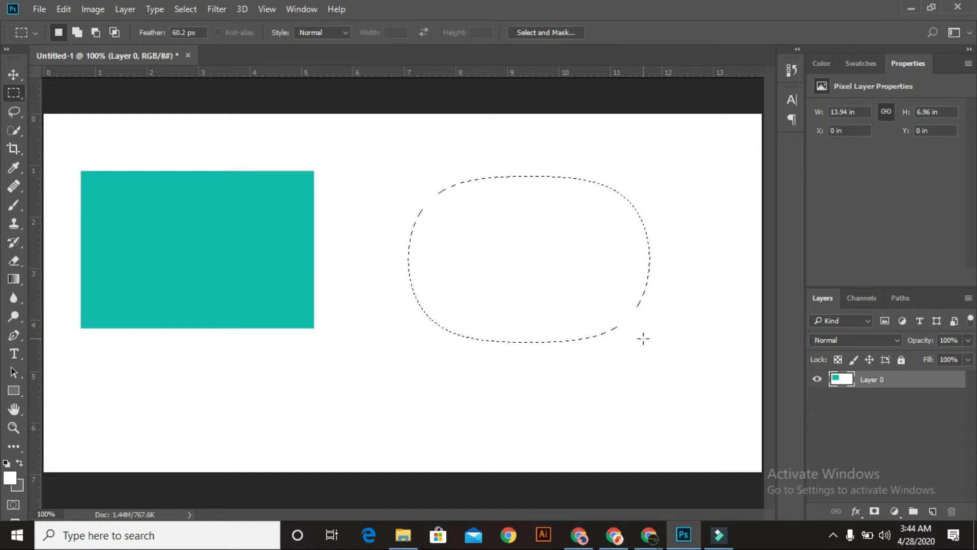
{"action": "key", "text": "shift"}
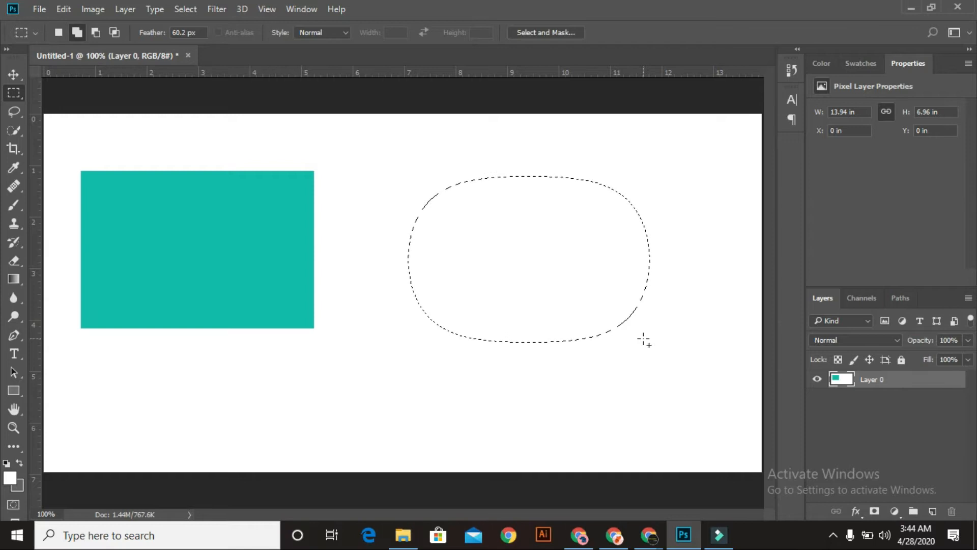
{"action": "key", "text": "shift+F5"}
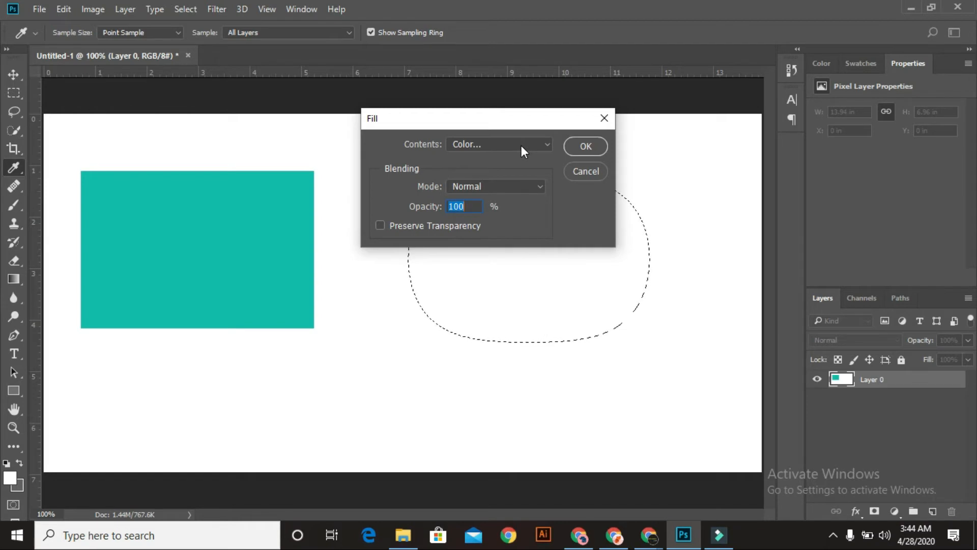
{"action": "left_click", "coordinate": [588, 145]}
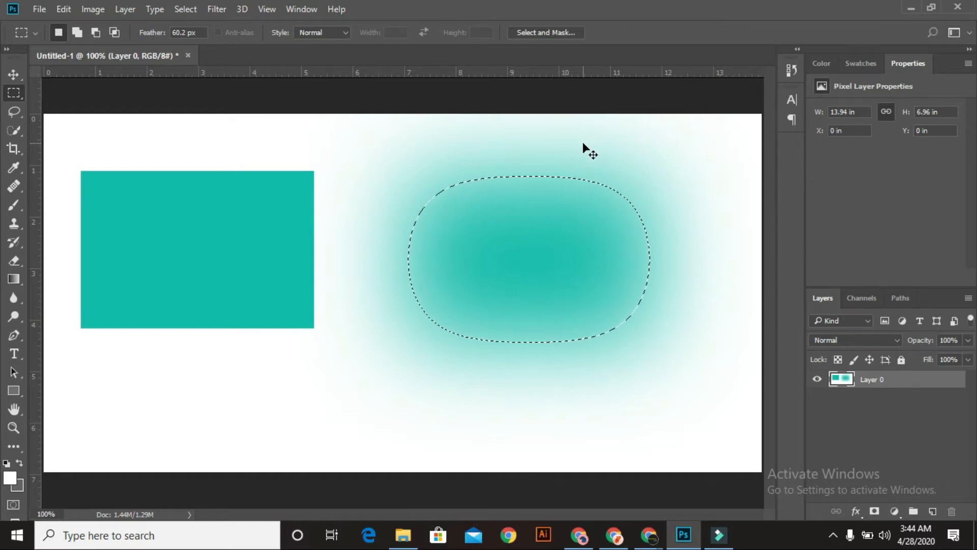
{"action": "key", "text": "ctrl+z"}
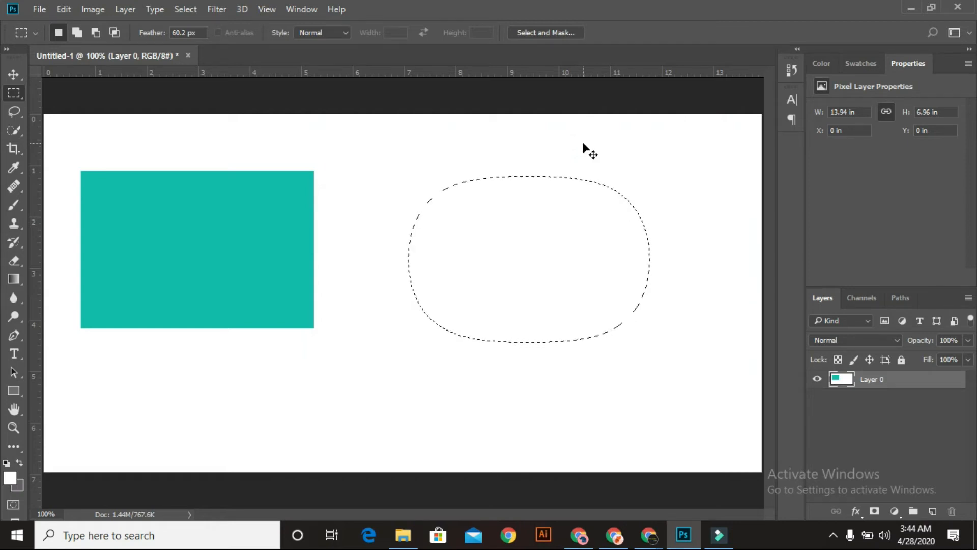
{"action": "key", "text": "ctrl+d"}
Set the marquee feather to 121.8 px and fill a new rectangular selection beside the teal rectangle with teal
{"action": "left_click_drag", "start_coordinate": [145, 34], "coordinate": [584, 31]}
{"action": "right_click", "coordinate": [14, 93]}
{"action": "left_click", "coordinate": [51, 94]}
{"action": "left_click_drag", "start_coordinate": [420, 195], "coordinate": [691, 352]}
{"action": "key", "text": "shift+F5"}
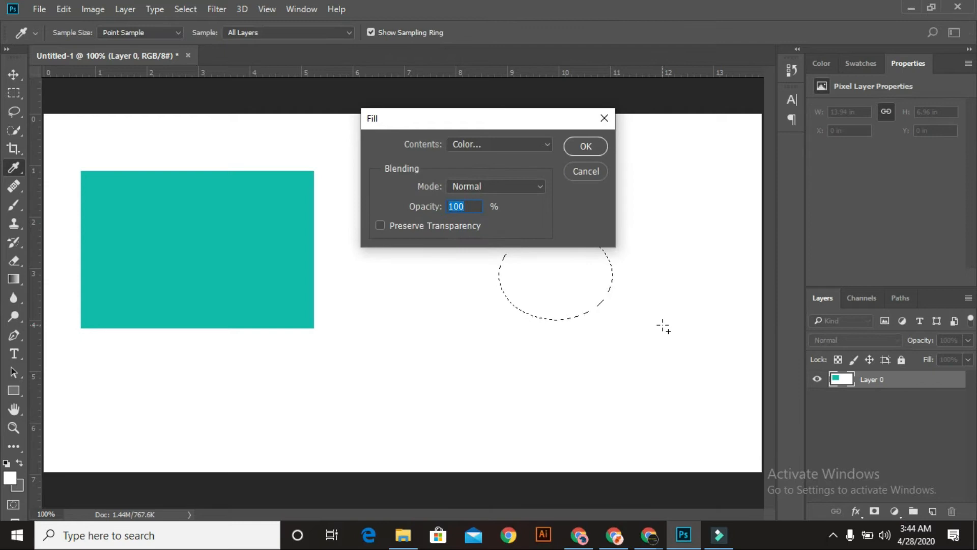
{"action": "left_click", "coordinate": [583, 145]}
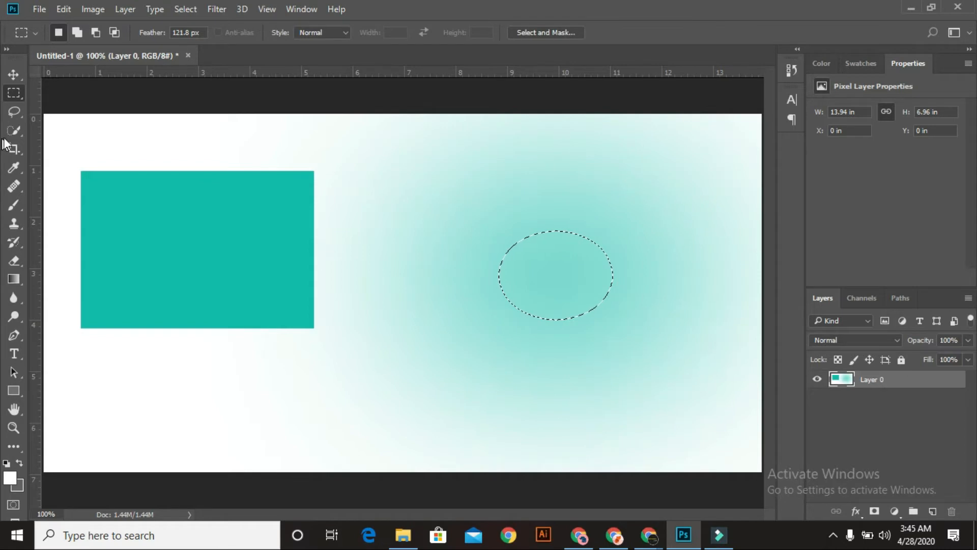
Set the Magic Wand tolerance to 0, test it by selecting the teal rectangle, and deselect
{"action": "left_click", "coordinate": [16, 130]}
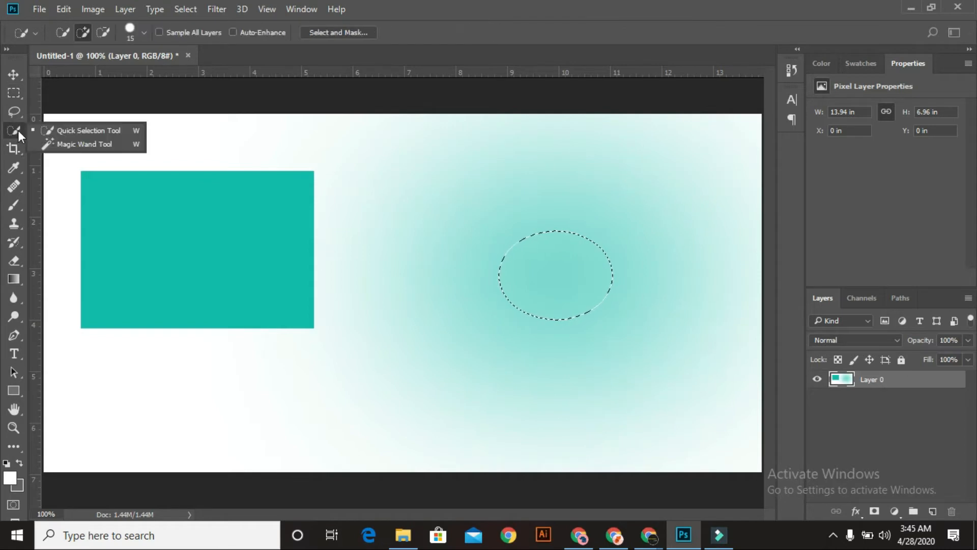
{"action": "left_click", "coordinate": [87, 145]}
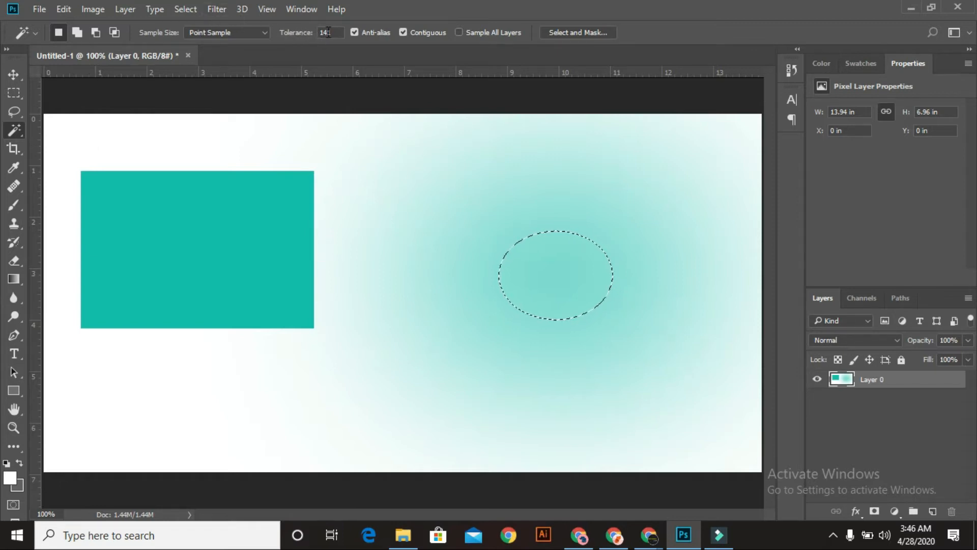
{"action": "left_click_drag", "start_coordinate": [312, 35], "coordinate": [244, 43]}
{"action": "right_click", "coordinate": [17, 132]}
{"action": "left_click", "coordinate": [74, 145]}
{"action": "left_click", "coordinate": [186, 245]}
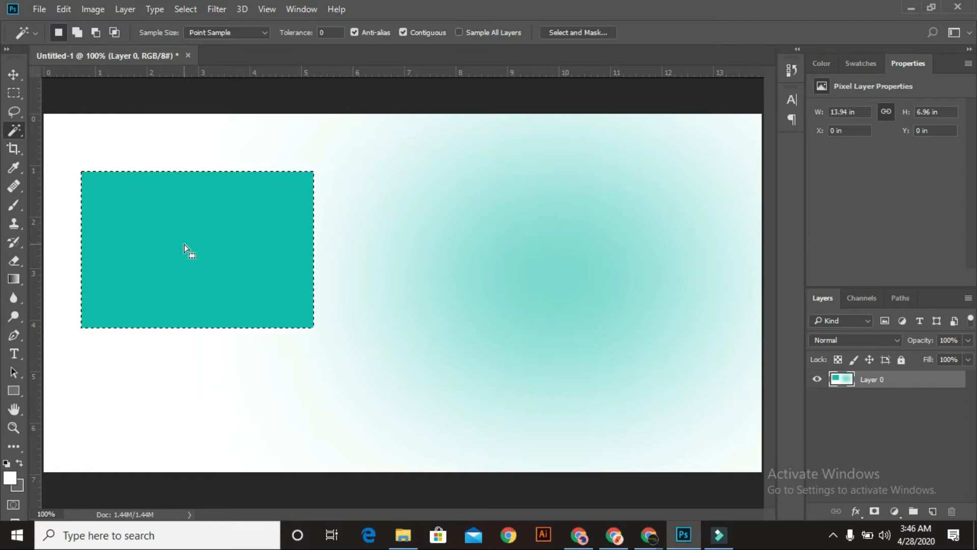
{"action": "key", "text": "ctrl+d"}
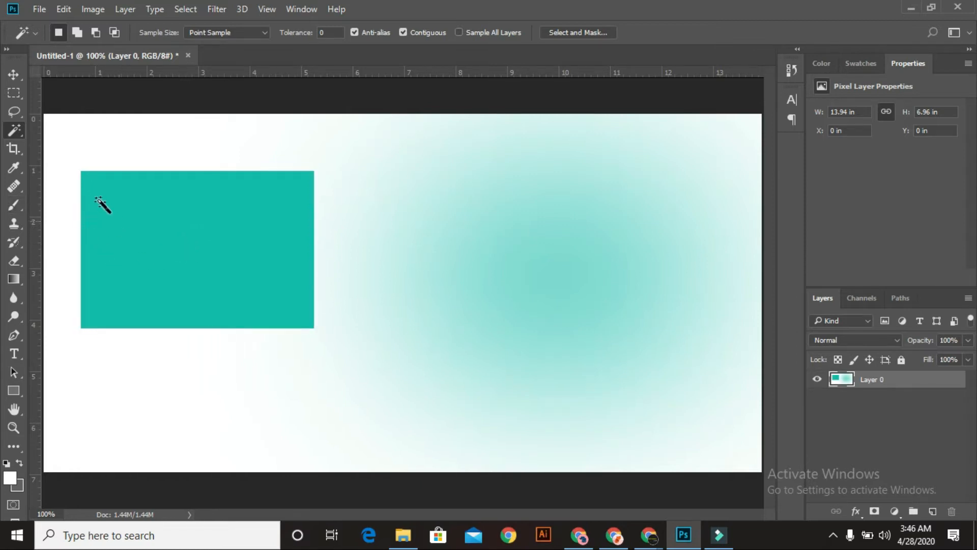
Select the solid teal rectangle with the Magic Wand and fill it with bright green #27f622
{"action": "left_click", "coordinate": [191, 246]}
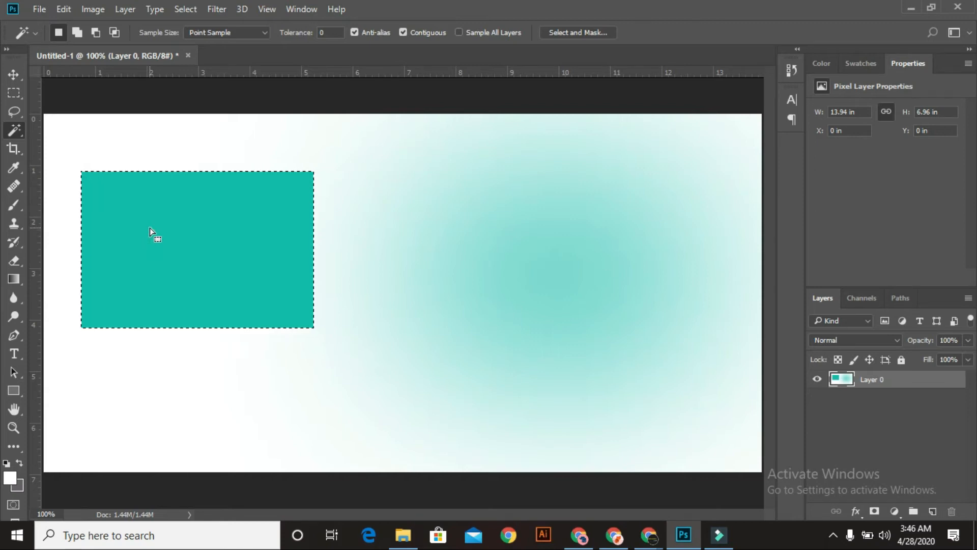
{"action": "key", "text": "shift"}
{"action": "key", "text": "shift"}
{"action": "key", "text": "shift+BackSpace"}
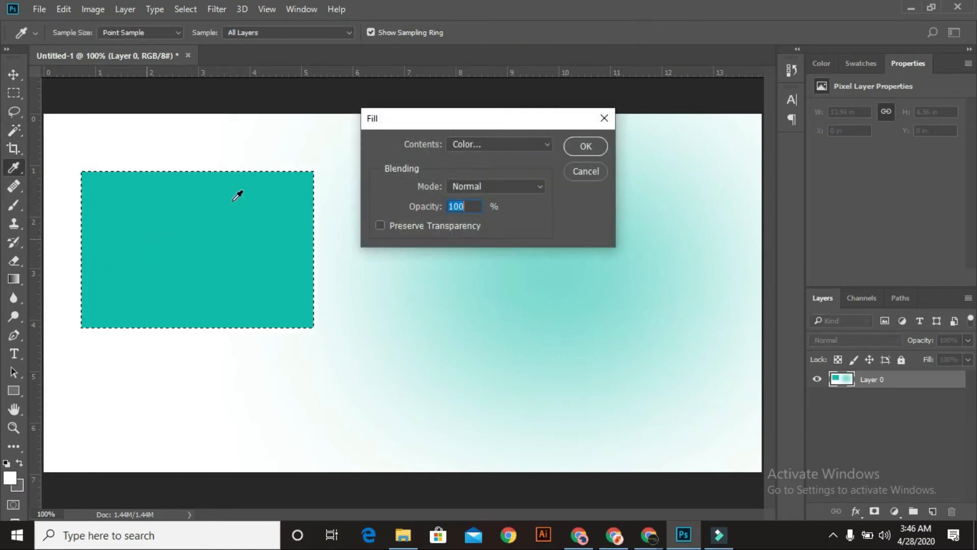
{"action": "left_click", "coordinate": [502, 145]}
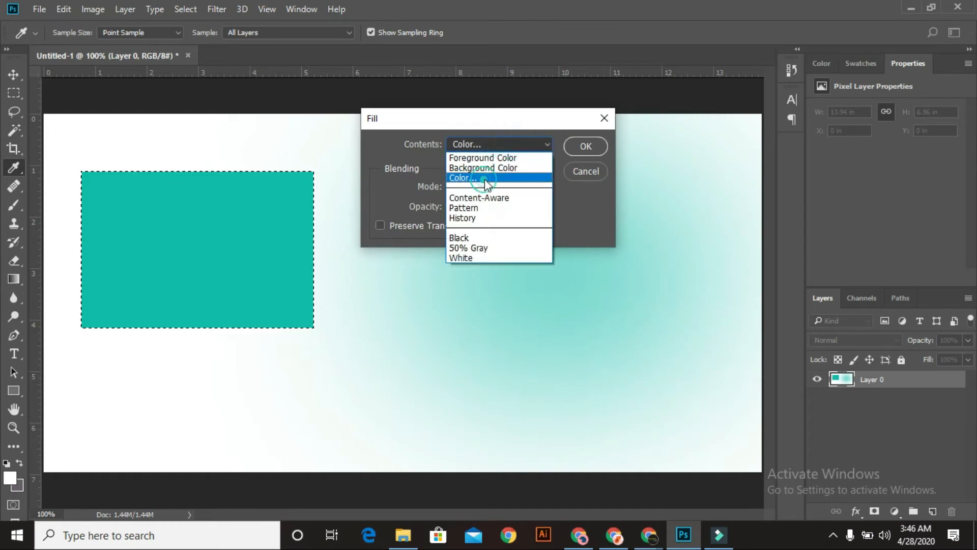
{"action": "left_click", "coordinate": [500, 171]}
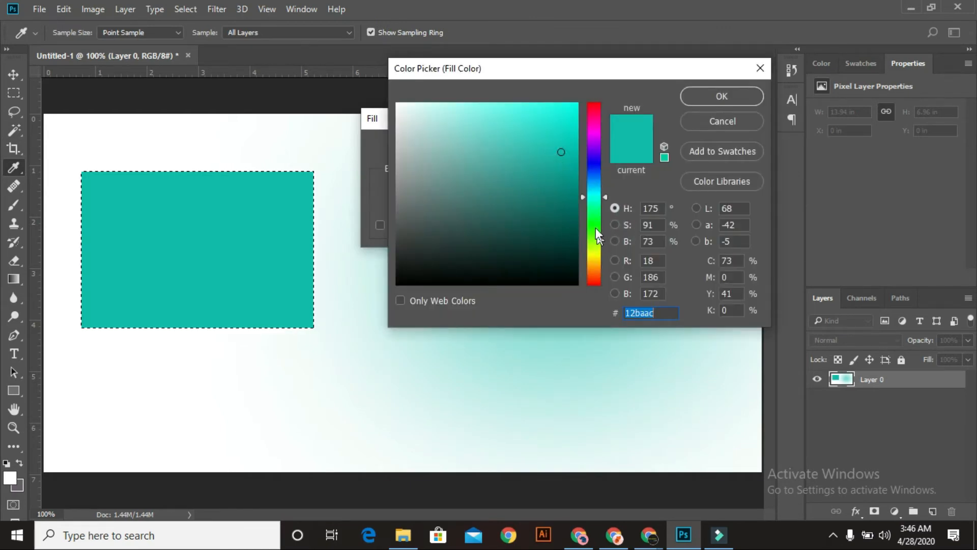
{"action": "left_click", "coordinate": [594, 225]}
{"action": "left_click", "coordinate": [551, 105]}
{"action": "left_click", "coordinate": [723, 94]}
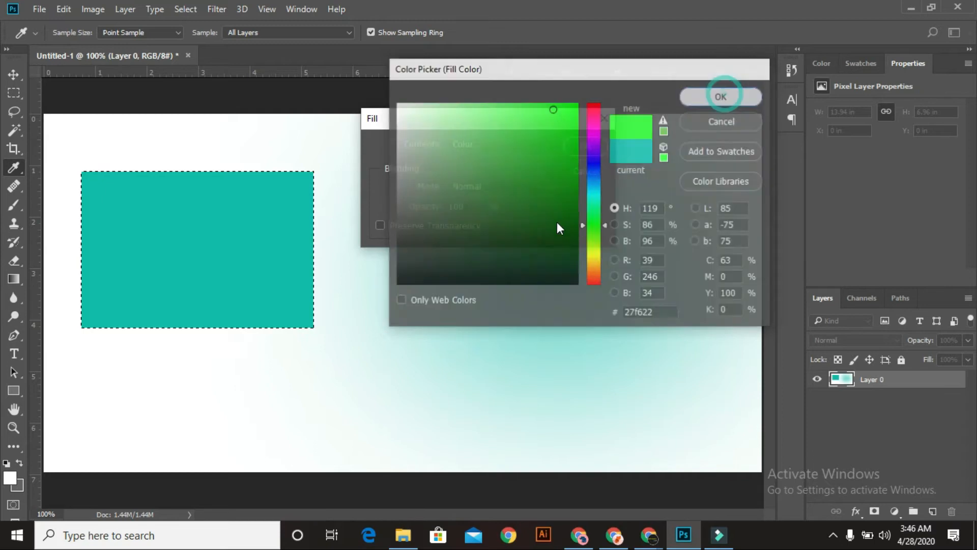
{"action": "left_click", "coordinate": [588, 147]}
{"action": "key", "text": "w"}
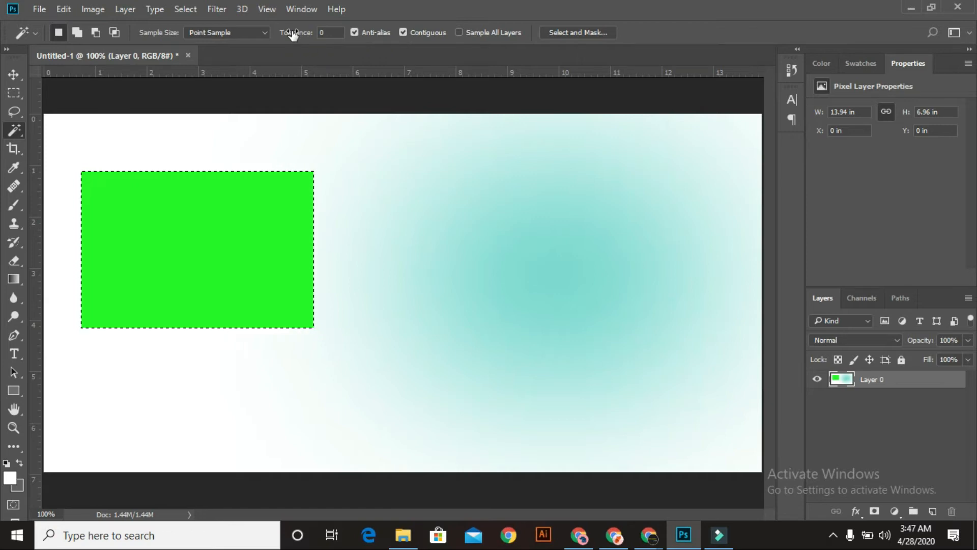
Switch to Chrome, search Google for unsplash, open the Unsplash website and browse its homepage photos
{"action": "left_click", "coordinate": [649, 534]}
{"action": "left_click", "coordinate": [721, 475]}
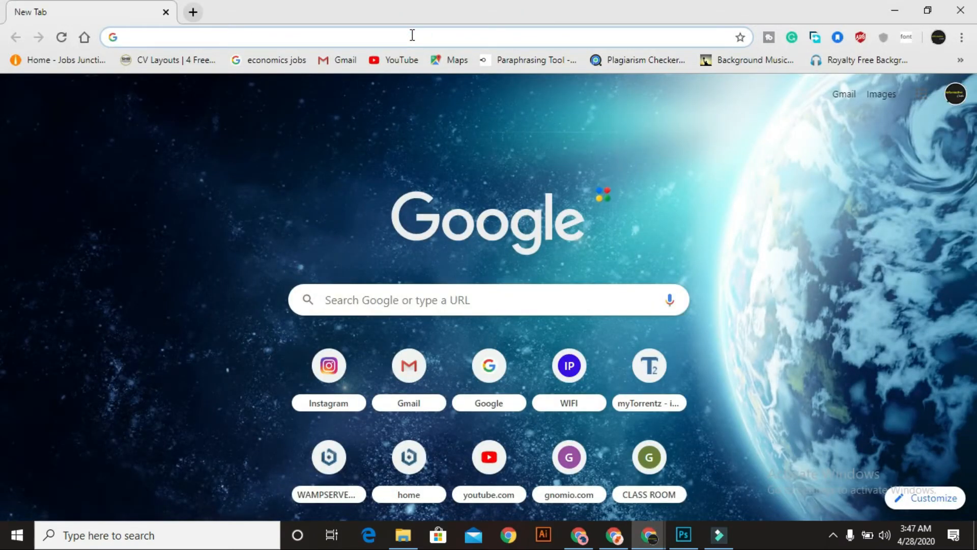
{"action": "type", "text": "unsplash"}
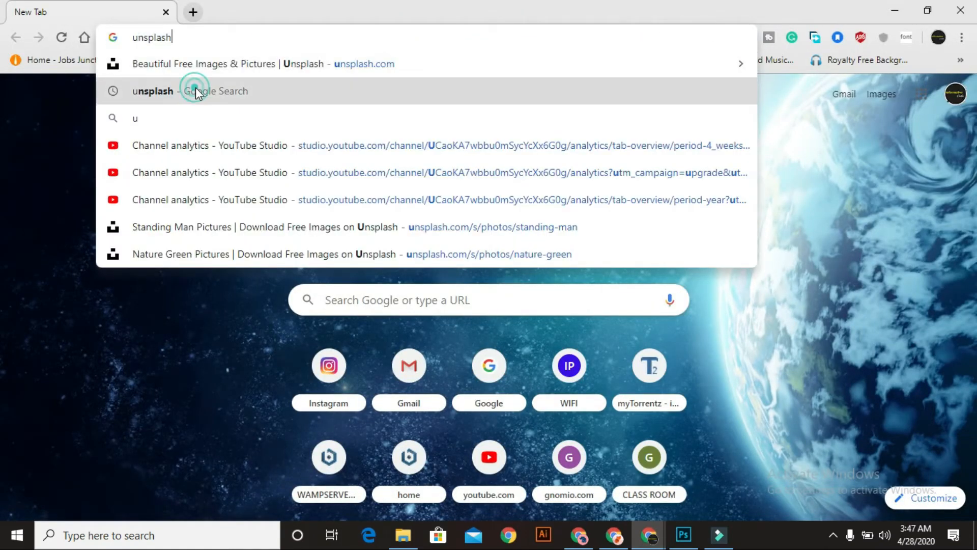
{"action": "left_click", "coordinate": [196, 89]}
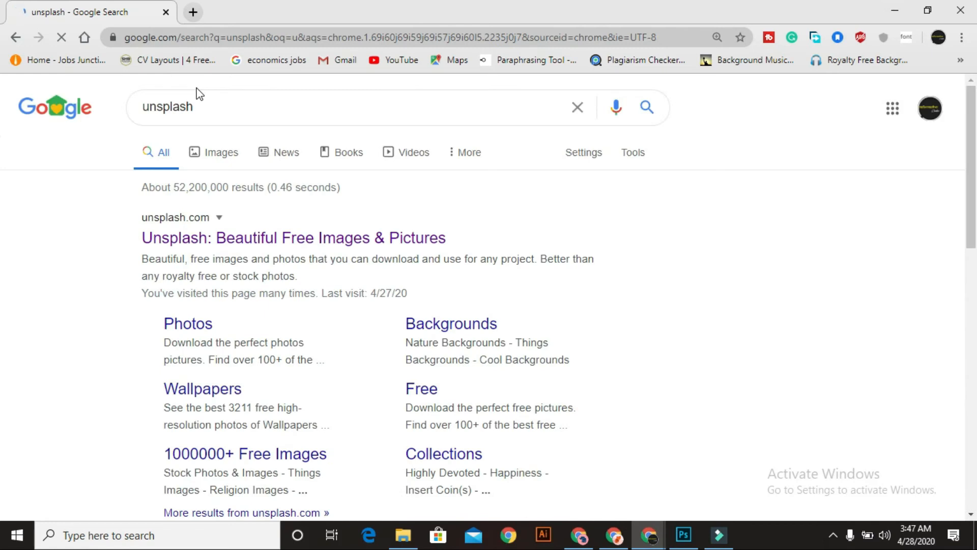
{"action": "left_click", "coordinate": [336, 237]}
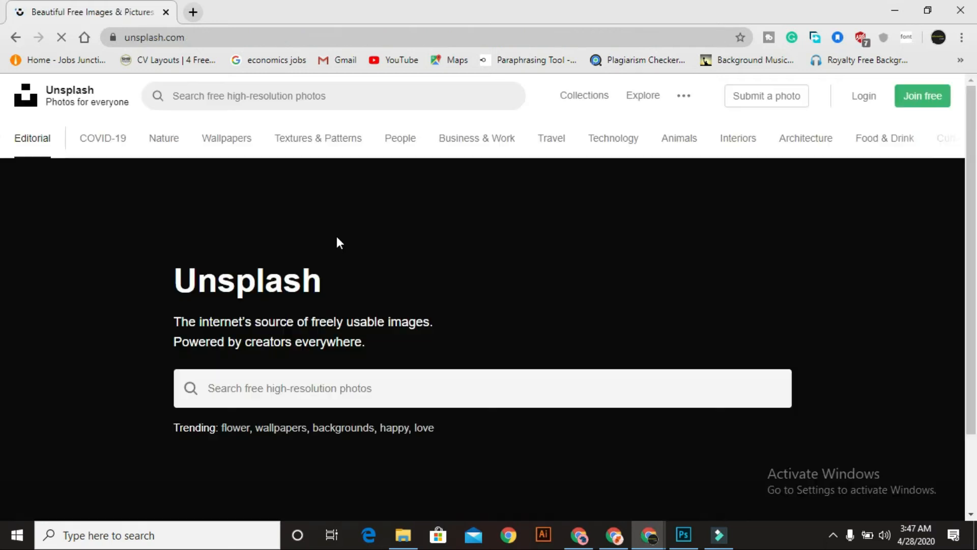
{"action": "scroll", "coordinate": [401, 270], "scroll_direction": "down", "scroll_amount": 12}
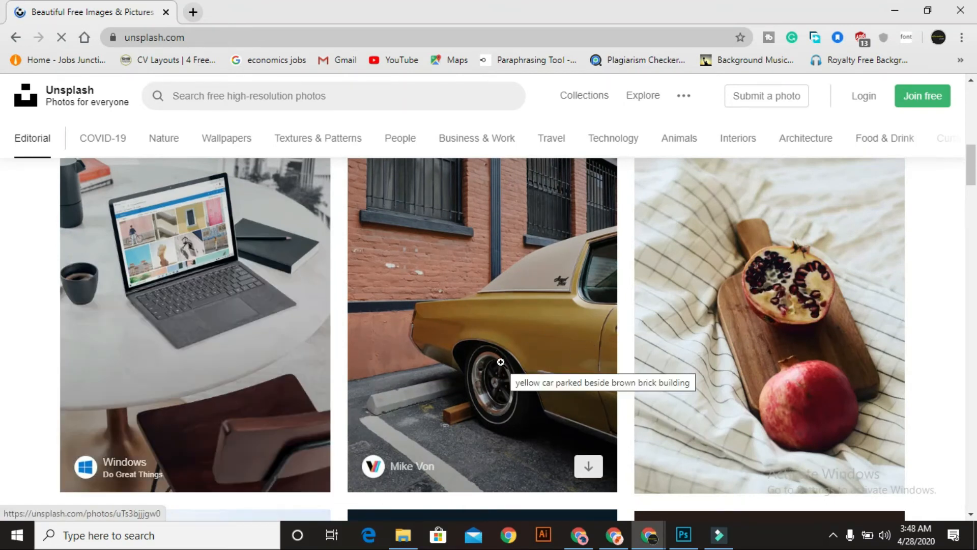
Search Unsplash for photos of "man"
{"action": "scroll", "coordinate": [468, 340], "scroll_direction": "down", "scroll_amount": 9}
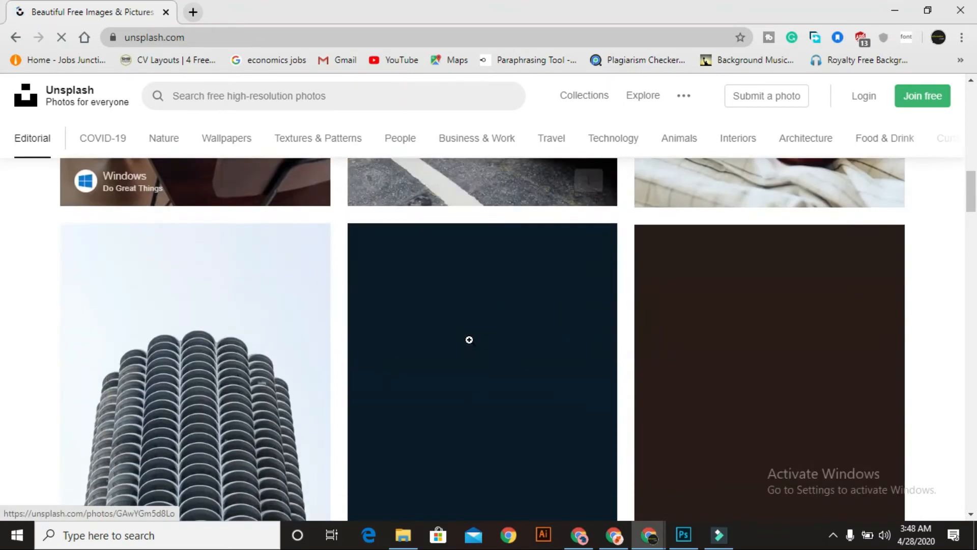
{"action": "scroll", "coordinate": [469, 339], "scroll_direction": "down", "scroll_amount": 5}
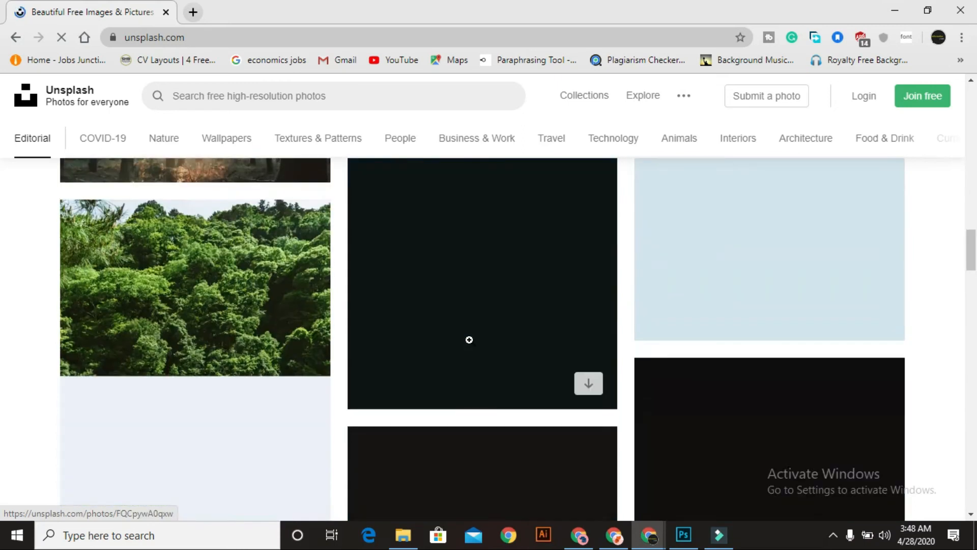
{"action": "scroll", "coordinate": [468, 339], "scroll_direction": "up", "scroll_amount": 3}
{"action": "scroll", "coordinate": [469, 340], "scroll_direction": "up", "scroll_amount": 8}
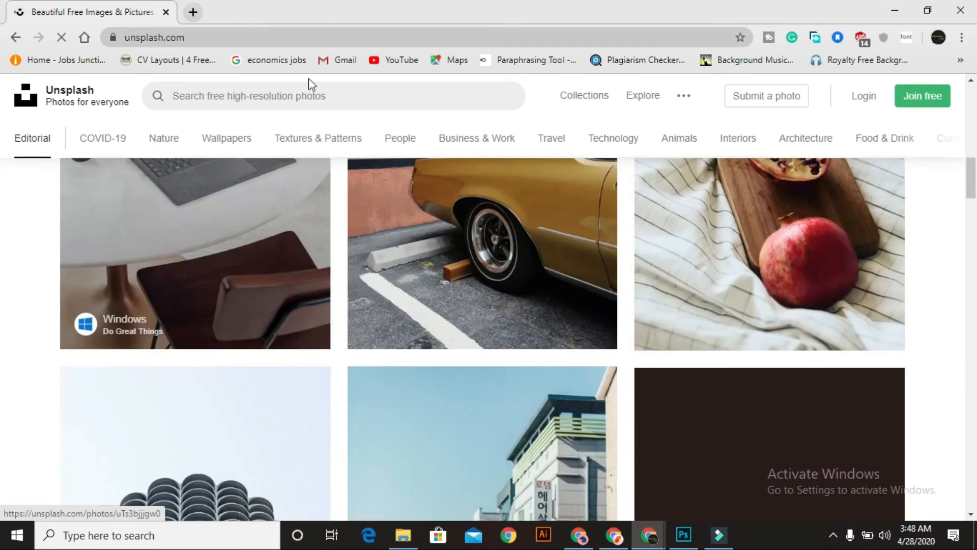
{"action": "left_click", "coordinate": [373, 93]}
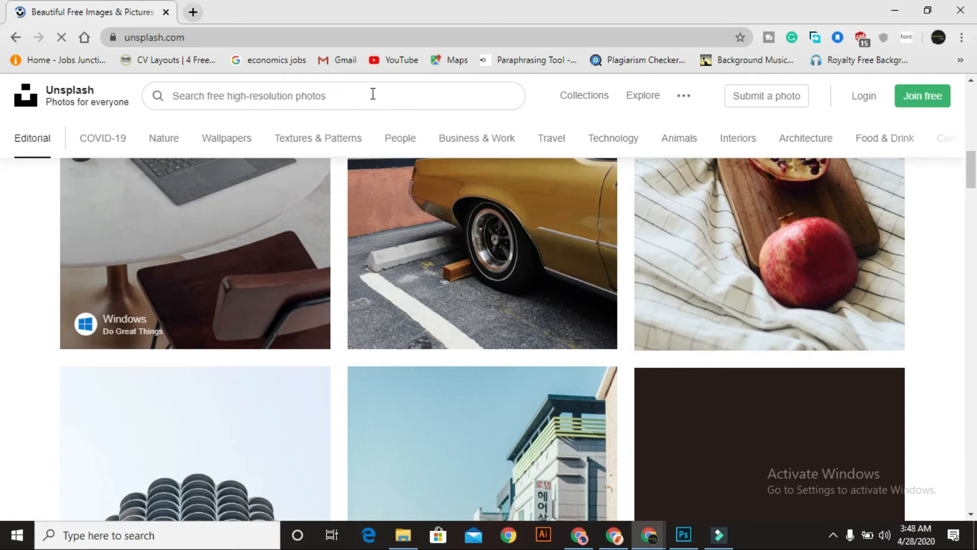
{"action": "type", "text": "man"}
{"action": "key", "text": "Return"}
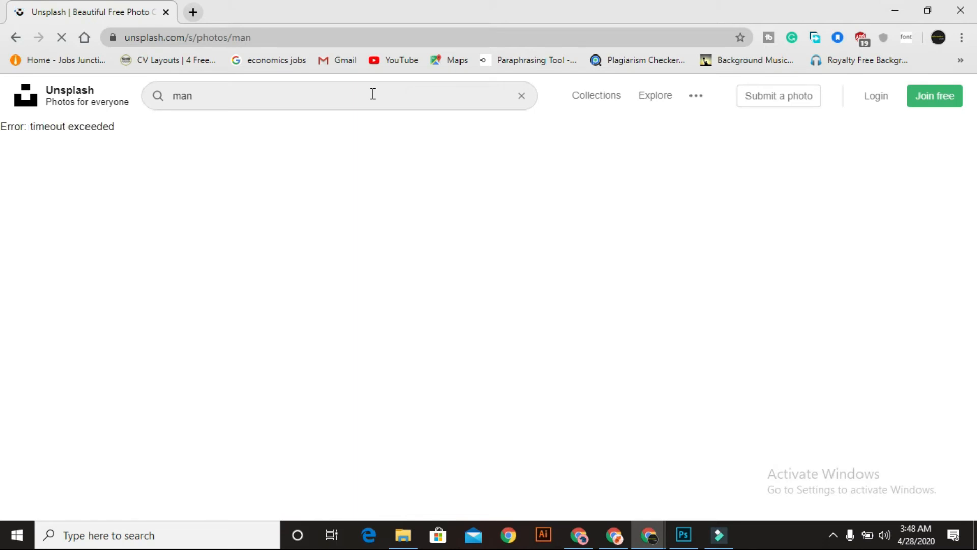
Search Unsplash for the suggested term "man fashion" and reload the results page
{"action": "left_click", "coordinate": [225, 99]}
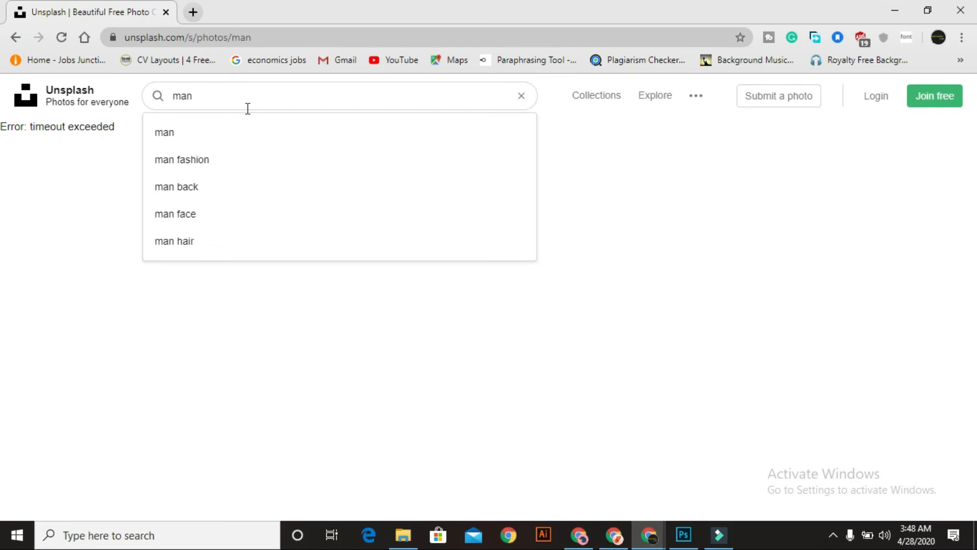
{"action": "left_click", "coordinate": [229, 158]}
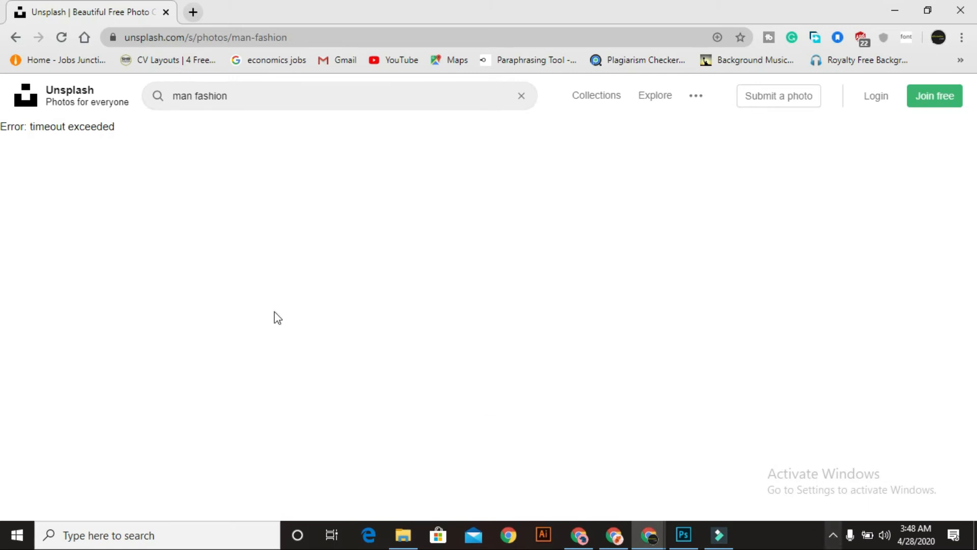
{"action": "left_click", "coordinate": [62, 37]}
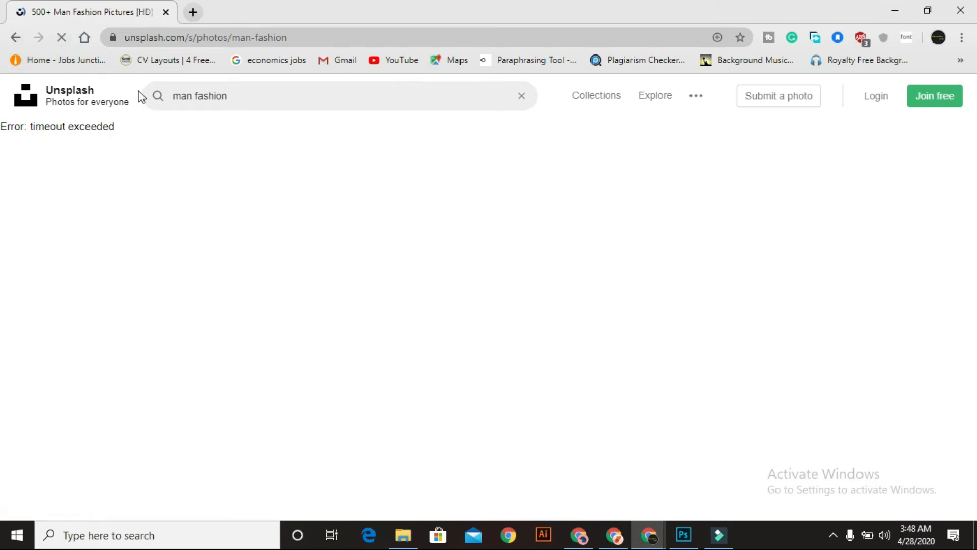
Download the free photo of the man holding a DSLR camera and open the downloaded JPG in Photoshop
{"action": "scroll", "coordinate": [224, 224], "scroll_direction": "down", "scroll_amount": 1}
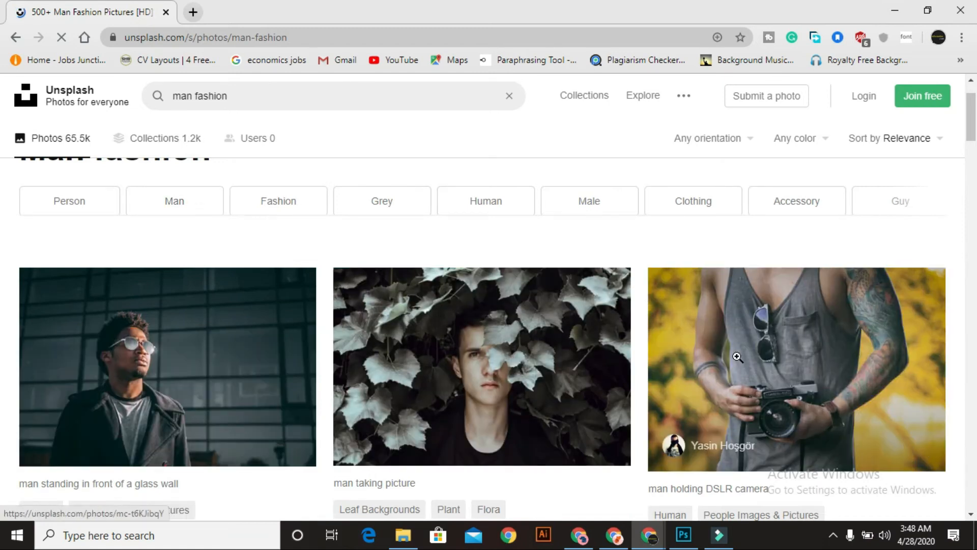
{"action": "scroll", "coordinate": [733, 360], "scroll_direction": "down", "scroll_amount": 3}
{"action": "scroll", "coordinate": [737, 361], "scroll_direction": "up", "scroll_amount": 3}
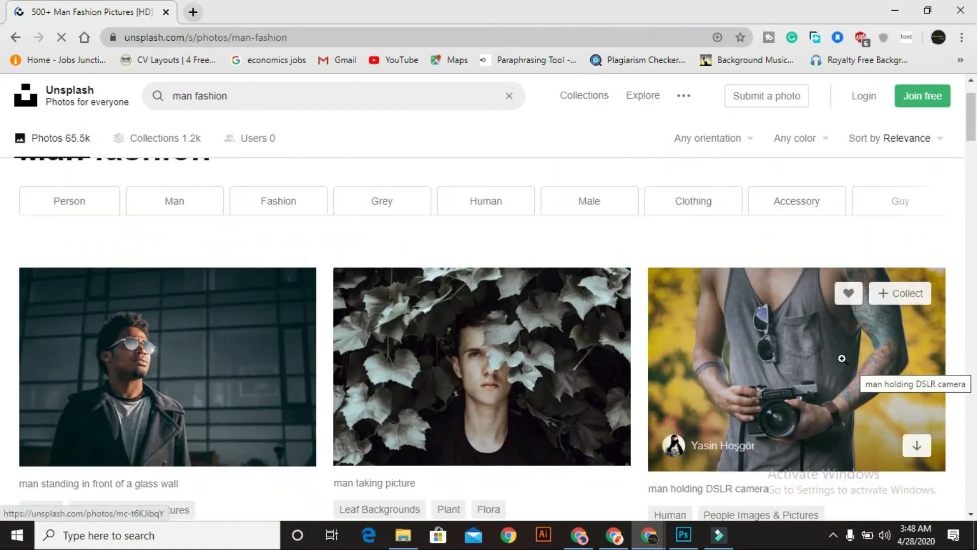
{"action": "left_click", "coordinate": [819, 341]}
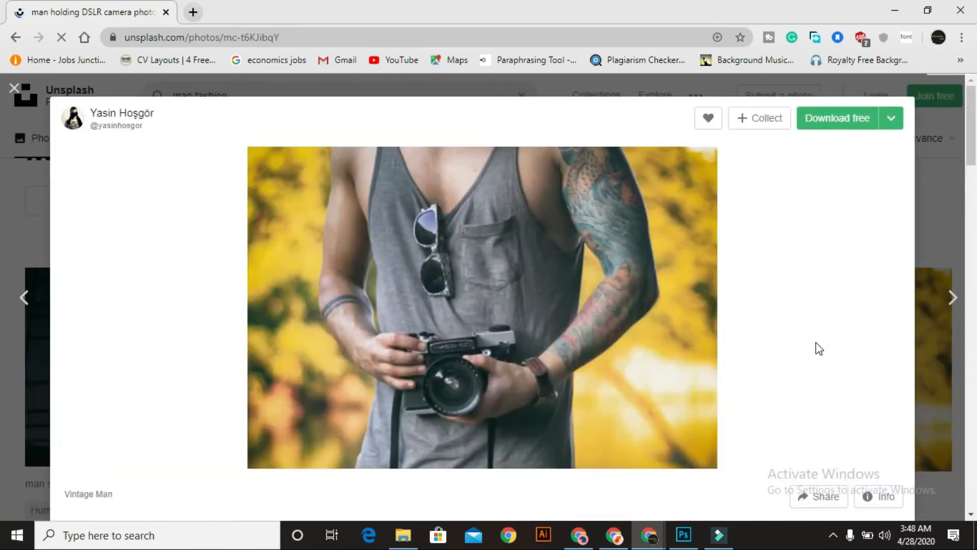
{"action": "left_click", "coordinate": [836, 124]}
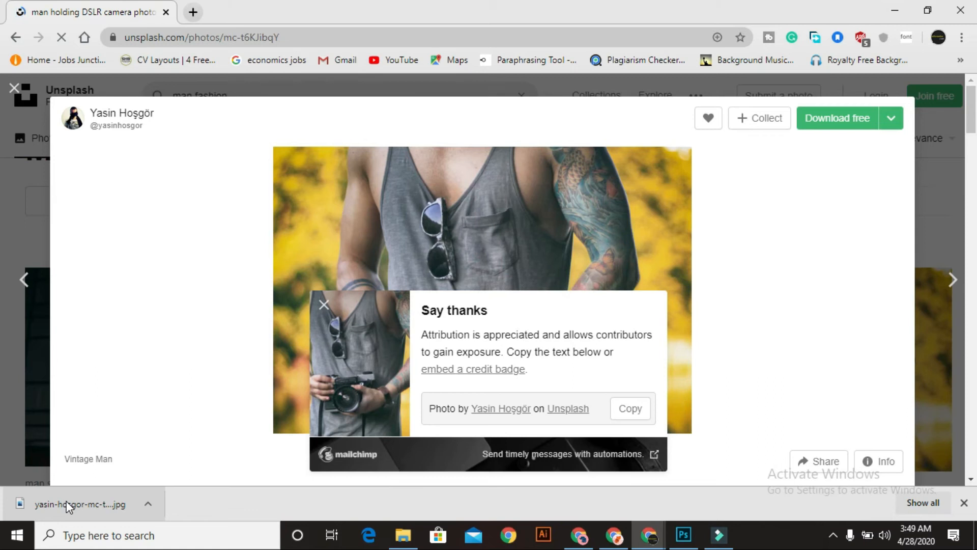
{"action": "left_click_drag", "start_coordinate": [68, 506], "coordinate": [655, 20]}
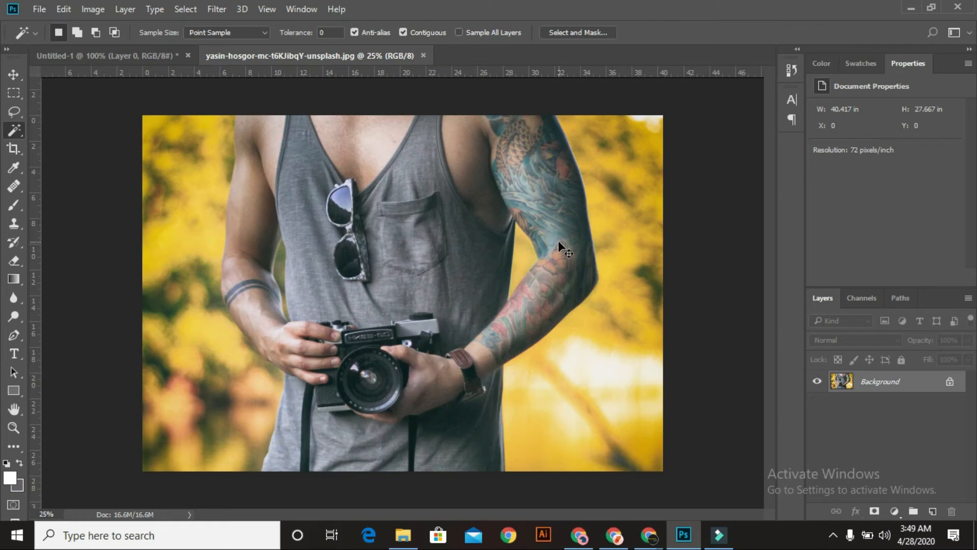
Test the Magic Wand at tolerance 0 on the tattooed arm and the dark part of the shirt at 100% zoom
{"action": "key", "text": "ctrl+plus"}
{"action": "key", "text": "ctrl+plus"}
{"action": "key", "text": "ctrl+plus"}
{"action": "key", "text": "ctrl+plus"}
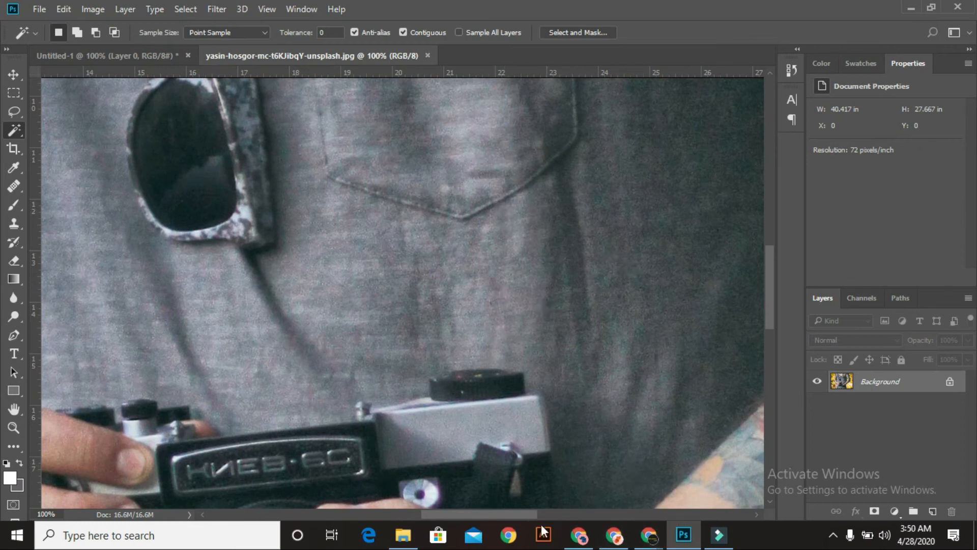
{"action": "left_click_drag", "start_coordinate": [520, 512], "coordinate": [614, 512]}
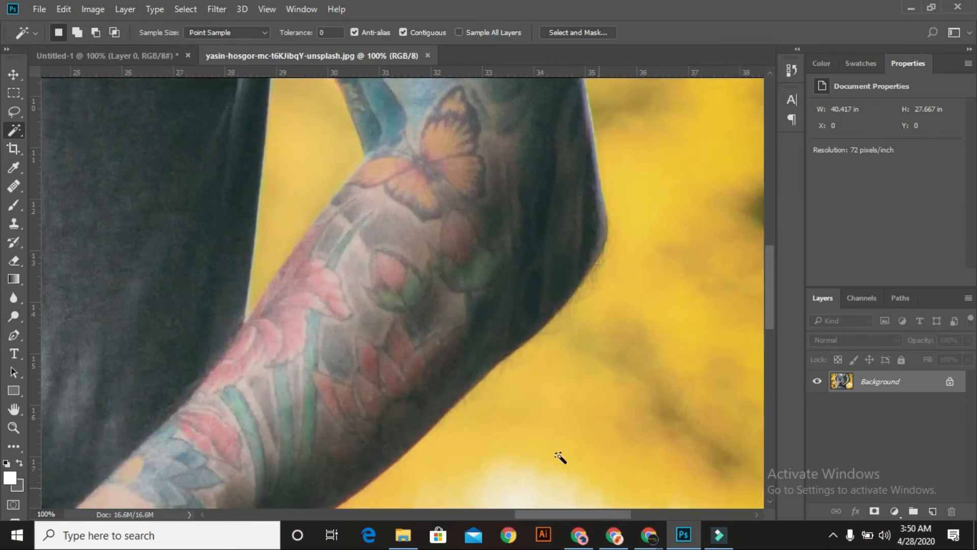
{"action": "scroll", "coordinate": [499, 337], "scroll_direction": "up", "scroll_amount": 2}
{"action": "scroll", "coordinate": [499, 337], "scroll_direction": "up", "scroll_amount": 2}
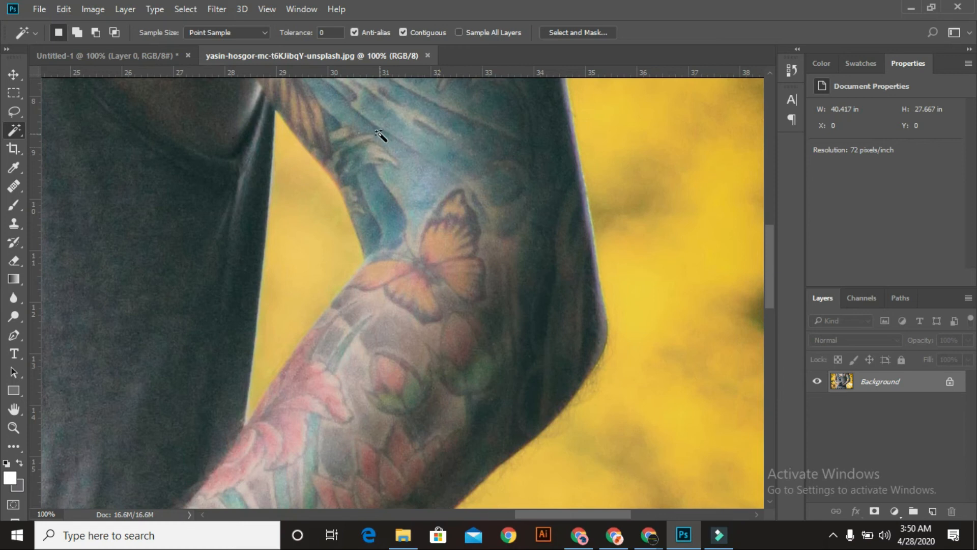
{"action": "scroll", "coordinate": [382, 136], "scroll_direction": "up", "scroll_amount": 1}
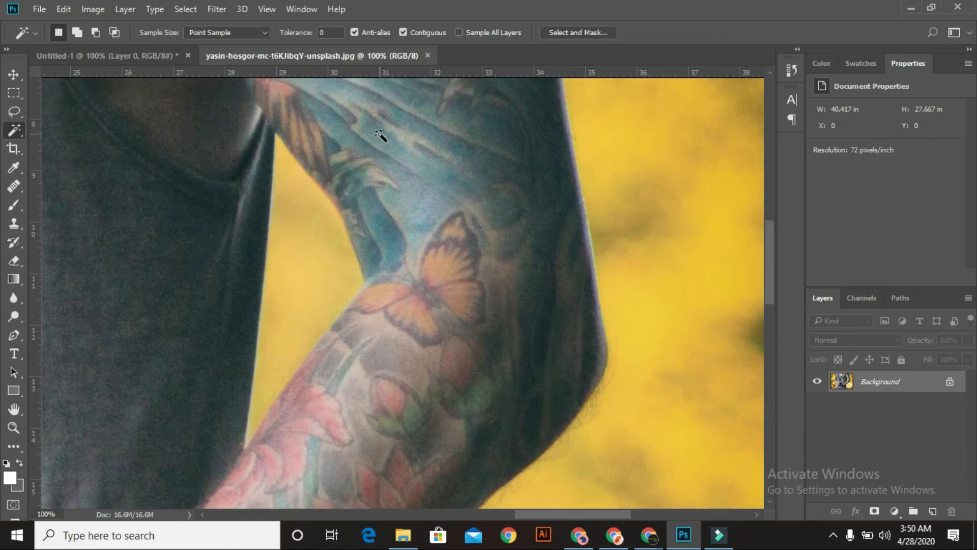
{"action": "left_click", "coordinate": [426, 171]}
{"action": "left_click", "coordinate": [166, 235]}
Set the Magic Wand tolerance to 50, select from the dark tattooed area of the arm and inspect the selection's extent
{"action": "left_click_drag", "start_coordinate": [290, 33], "coordinate": [327, 33]}
{"action": "left_click", "coordinate": [479, 173]}
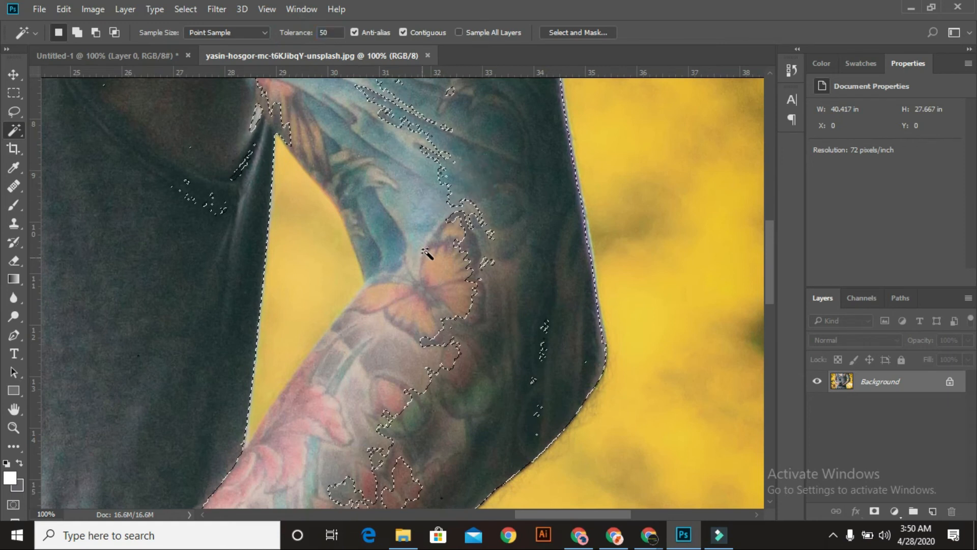
{"action": "scroll", "coordinate": [429, 255], "scroll_direction": "up", "scroll_amount": 3}
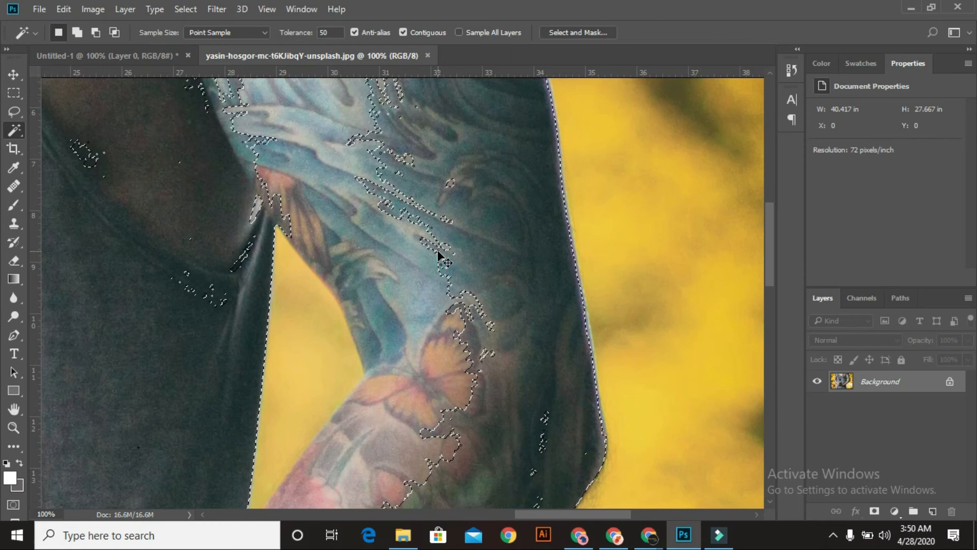
{"action": "scroll", "coordinate": [438, 253], "scroll_direction": "down", "scroll_amount": 2}
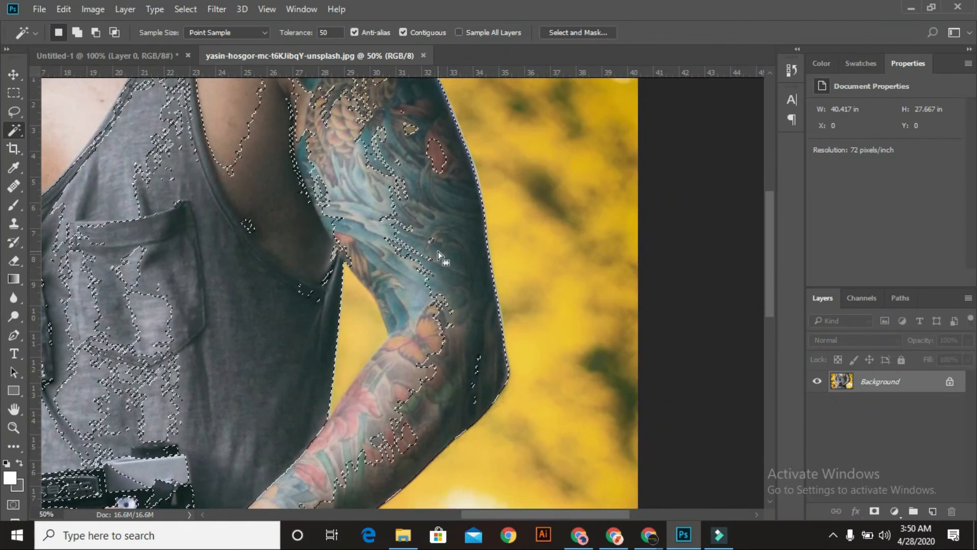
{"action": "key", "text": "ctrl+minus"}
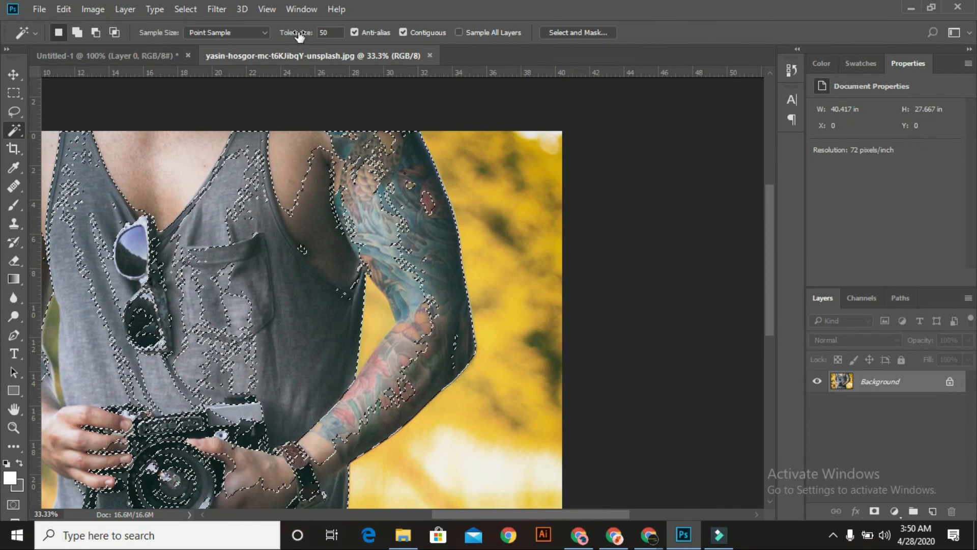
Deselect, set the Magic Wand tolerance to 255, sample the tattooed arm and view the selection across the whole photo
{"action": "key", "text": "ctrl+d"}
{"action": "left_click_drag", "start_coordinate": [300, 35], "coordinate": [492, 33]}
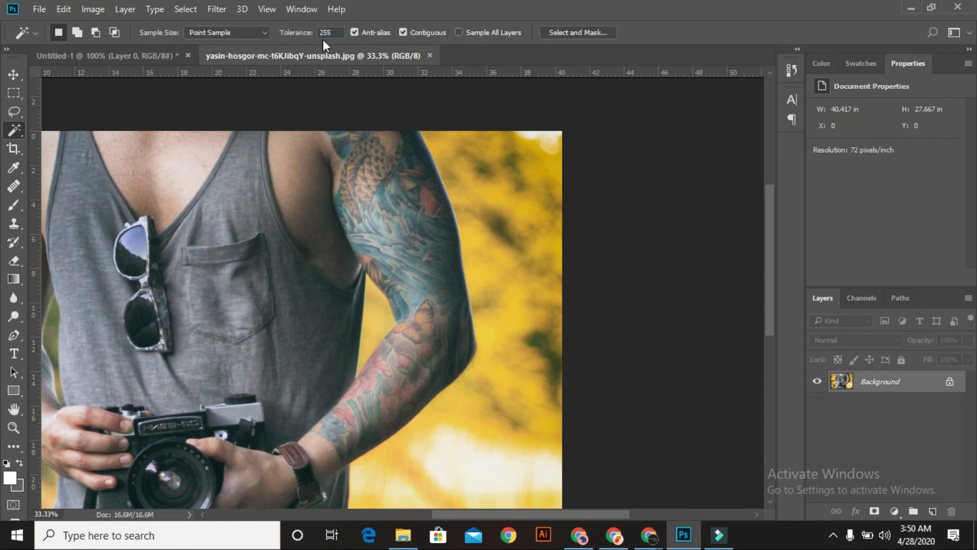
{"action": "left_click", "coordinate": [403, 229]}
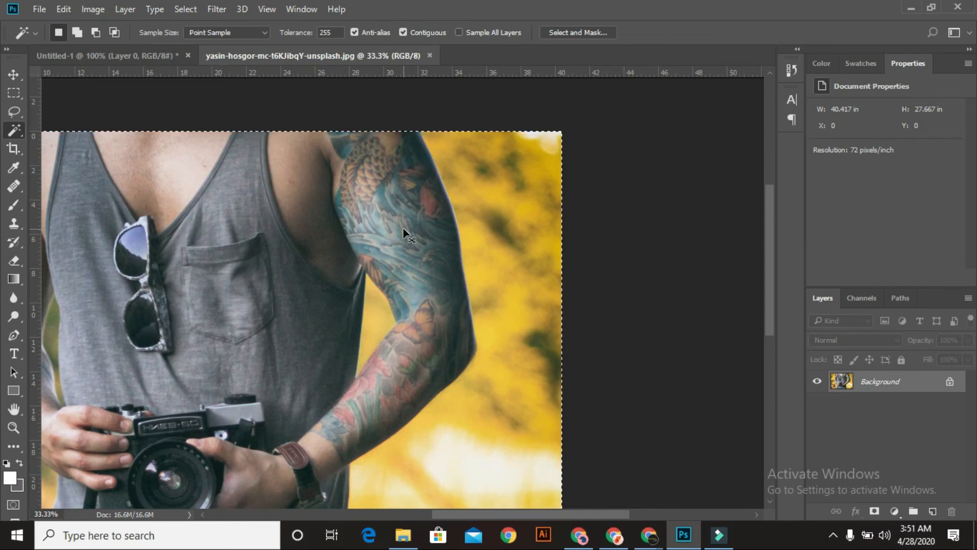
{"action": "key", "text": "ctrl+minus"}
{"action": "key", "text": "ctrl+minus"}
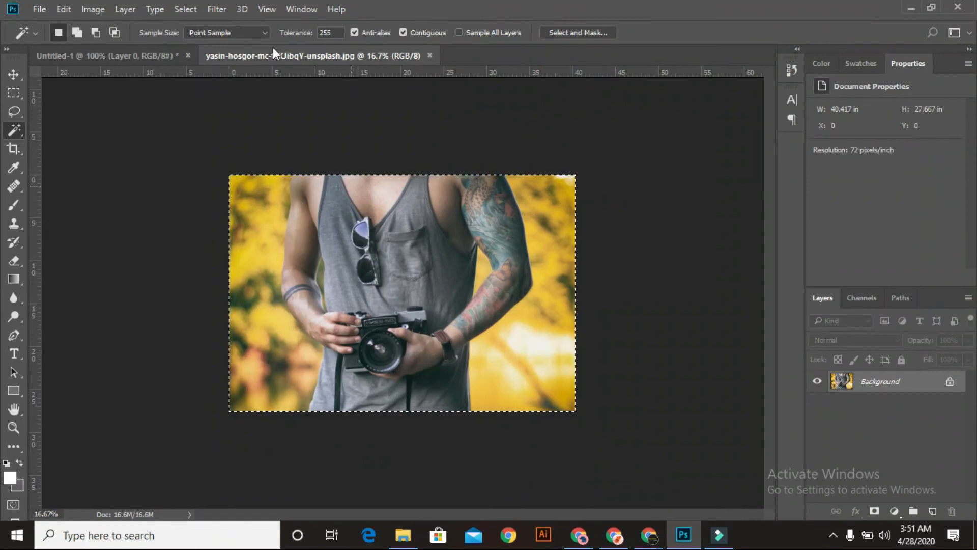
Set the Magic Wand tolerance to 88 and select from the grey shirt above the pocket
{"action": "left_click", "coordinate": [325, 33]}
{"action": "type", "text": "0"}
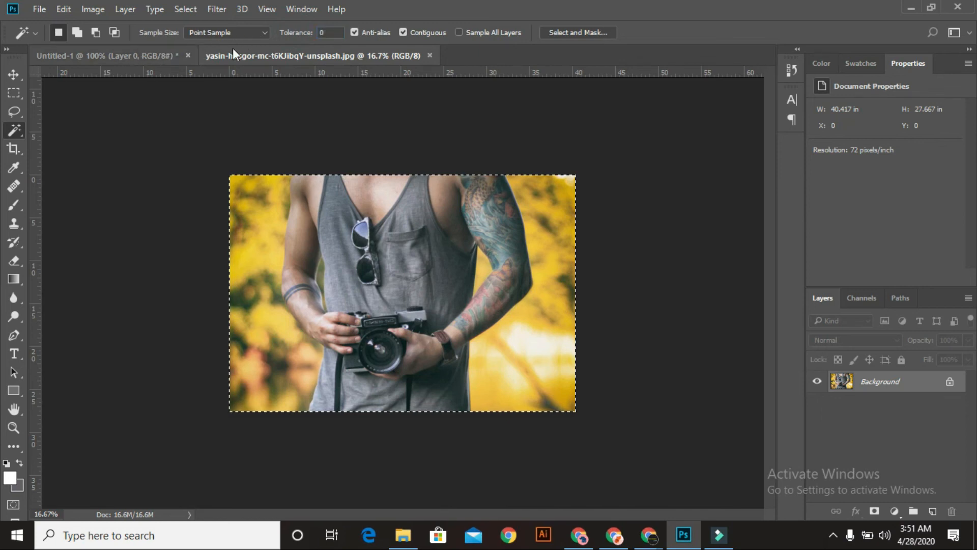
{"action": "left_click_drag", "start_coordinate": [296, 33], "coordinate": [360, 38]}
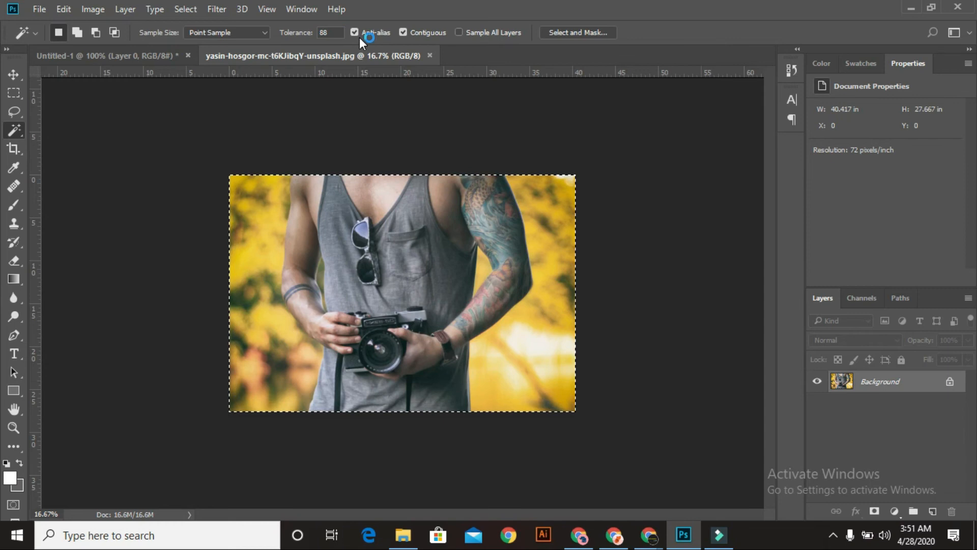
{"action": "left_click", "coordinate": [405, 224]}
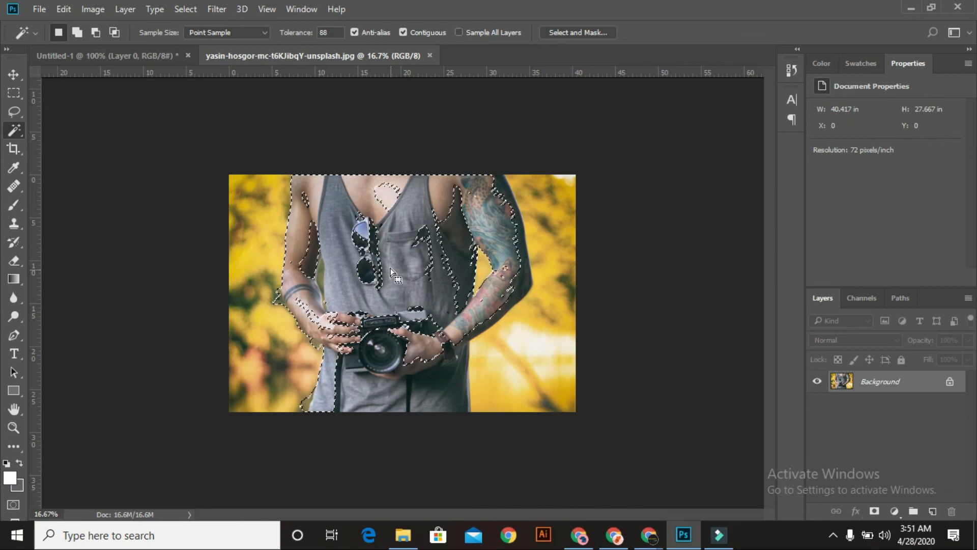
Raise the Magic Wand tolerance to 133 and reselect from the grey shirt near the neckline
{"action": "left_click", "coordinate": [304, 32]}
{"action": "left_click_drag", "start_coordinate": [309, 36], "coordinate": [328, 35]}
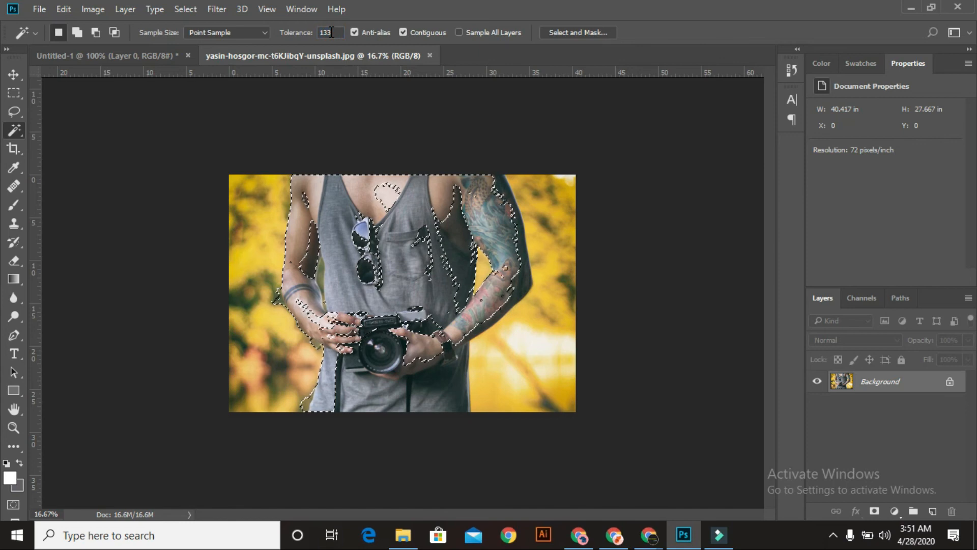
{"action": "left_click", "coordinate": [405, 216]}
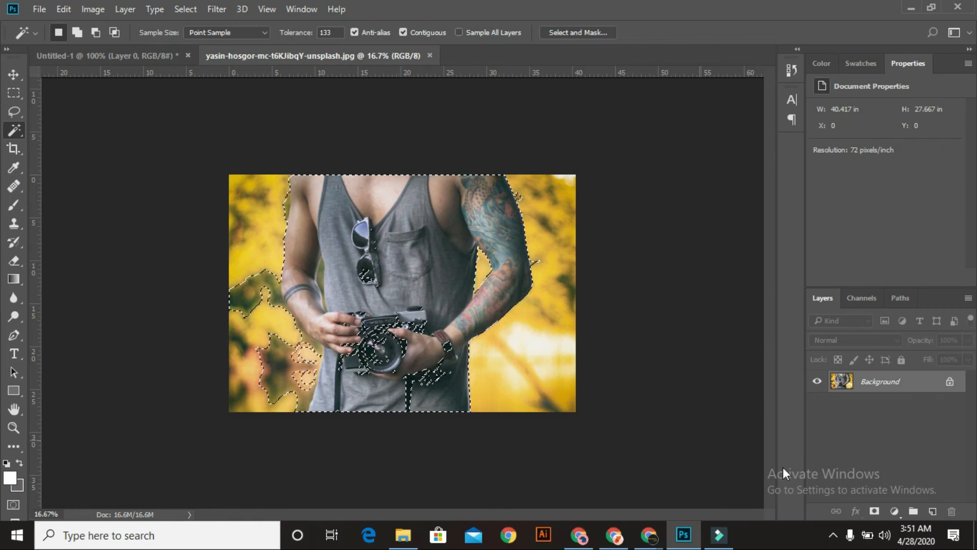
Unlock the Background layer and show the available variants of the Lasso and Magic Wand tools
{"action": "left_click", "coordinate": [950, 383]}
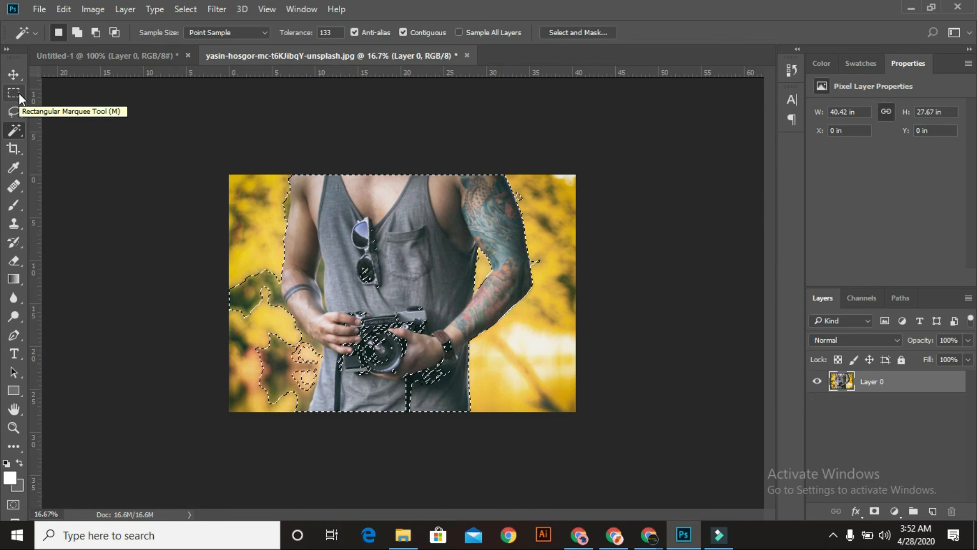
{"action": "left_click", "coordinate": [17, 111]}
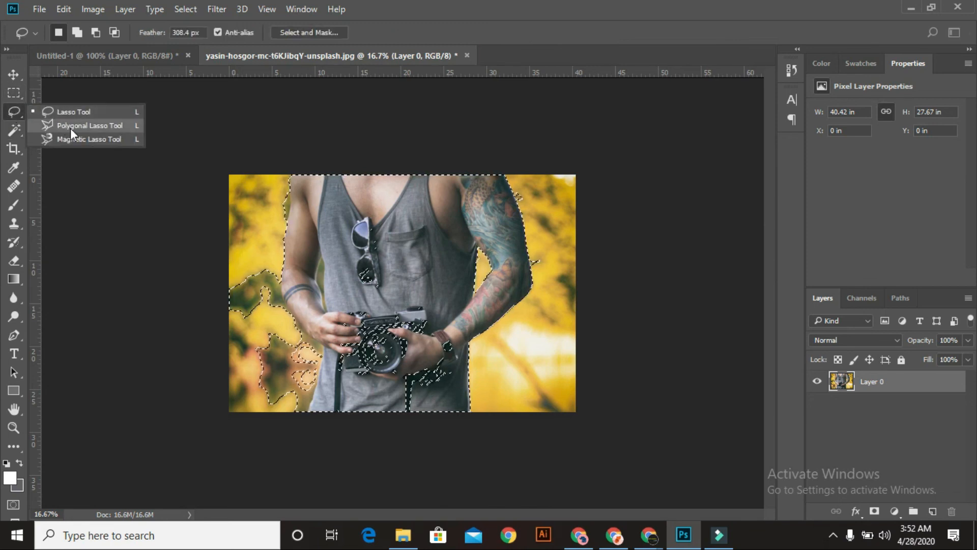
{"action": "left_click", "coordinate": [17, 131]}
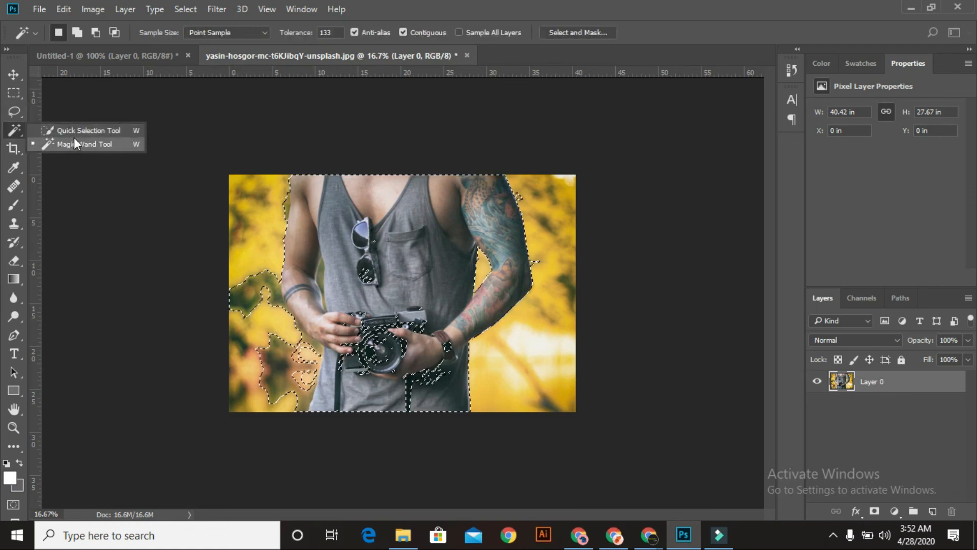